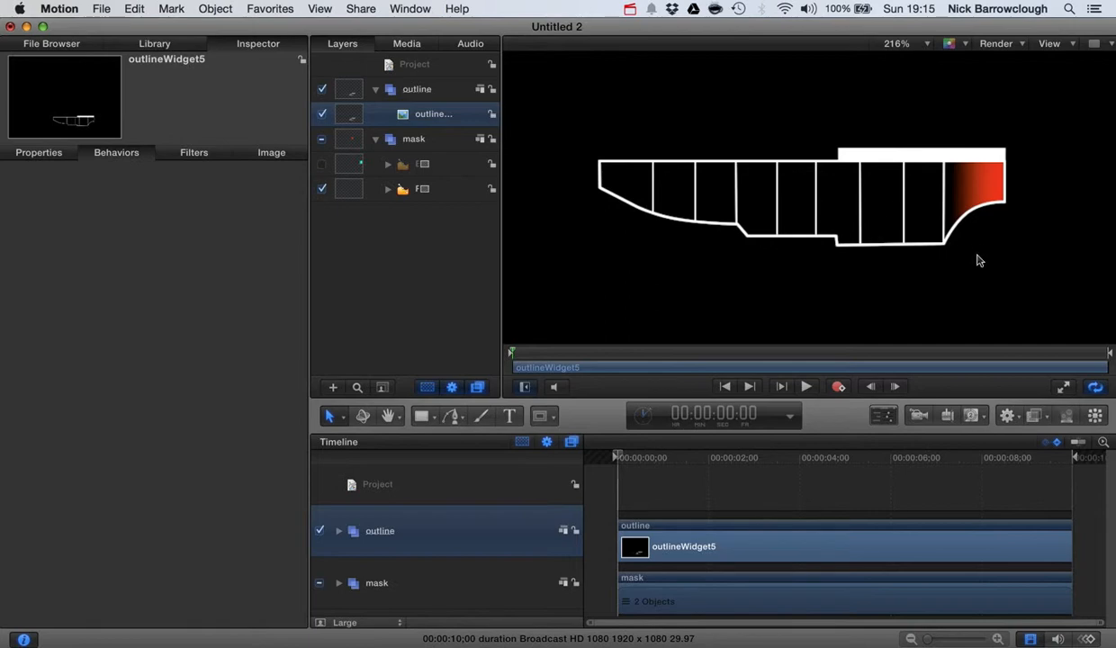
Scrub and play back the green-to-red gradient sweeping across the outline
{"action": "mouse_move", "coordinate": [619, 457]}
{"action": "left_mouse_down"}
{"action": "mouse_move", "coordinate": [747, 443]}
{"action": "mouse_move", "coordinate": [729, 455]}
{"action": "mouse_move", "coordinate": [615, 450]}
{"action": "left_mouse_up"}
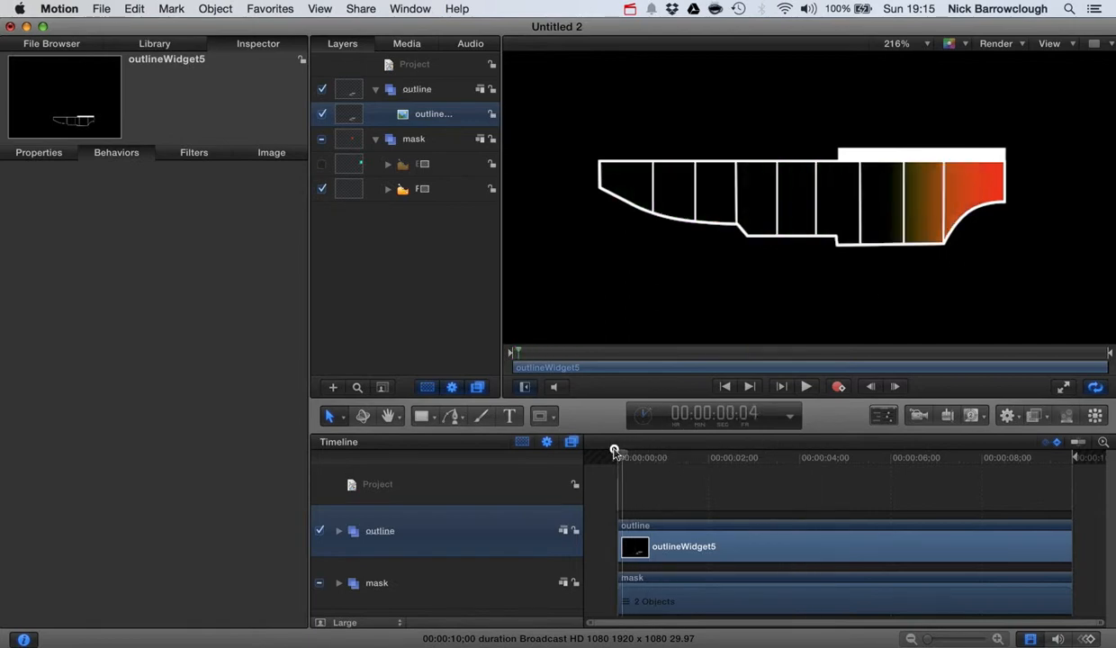
{"action": "left_click", "coordinate": [806, 387]}
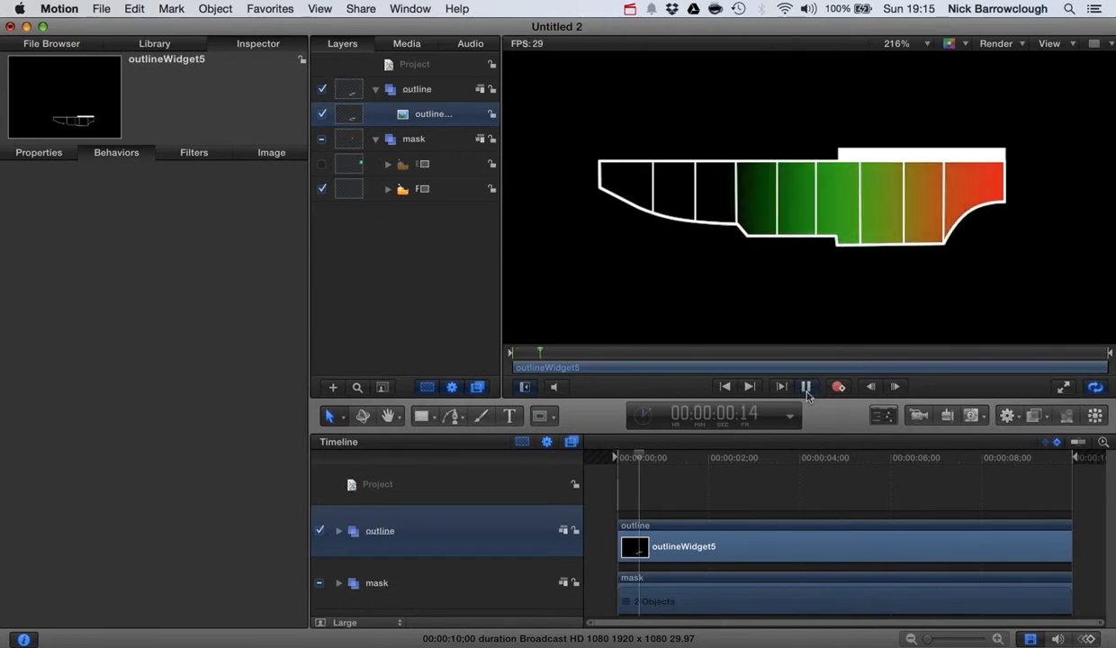
{"action": "left_click", "coordinate": [806, 387]}
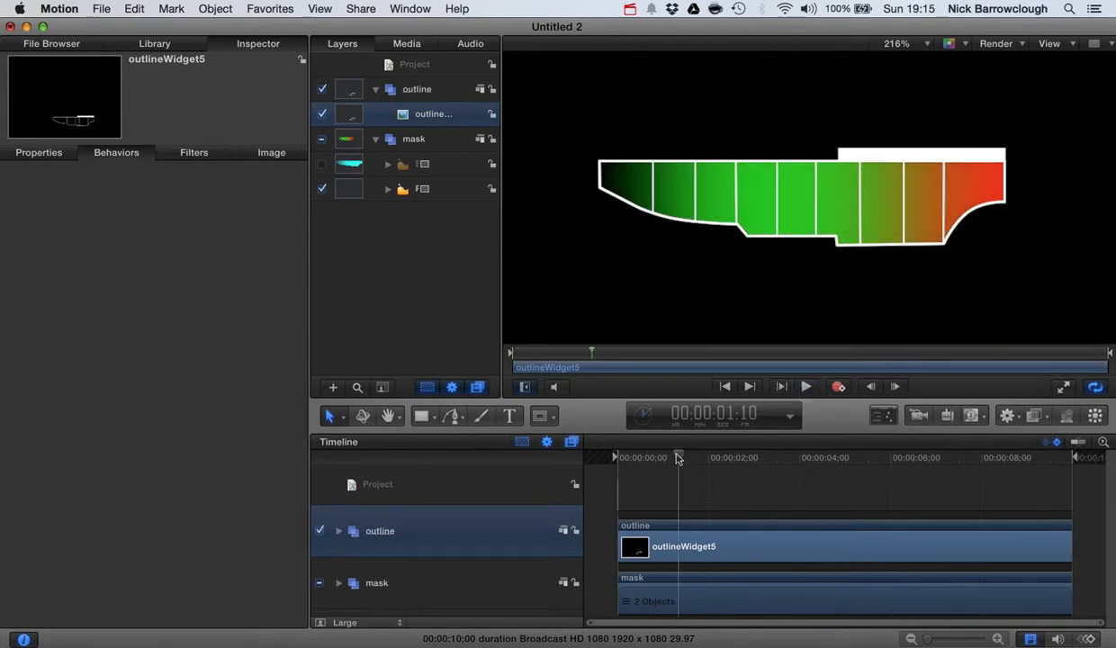
{"action": "left_click_drag", "start_coordinate": [679, 457], "coordinate": [598, 440]}
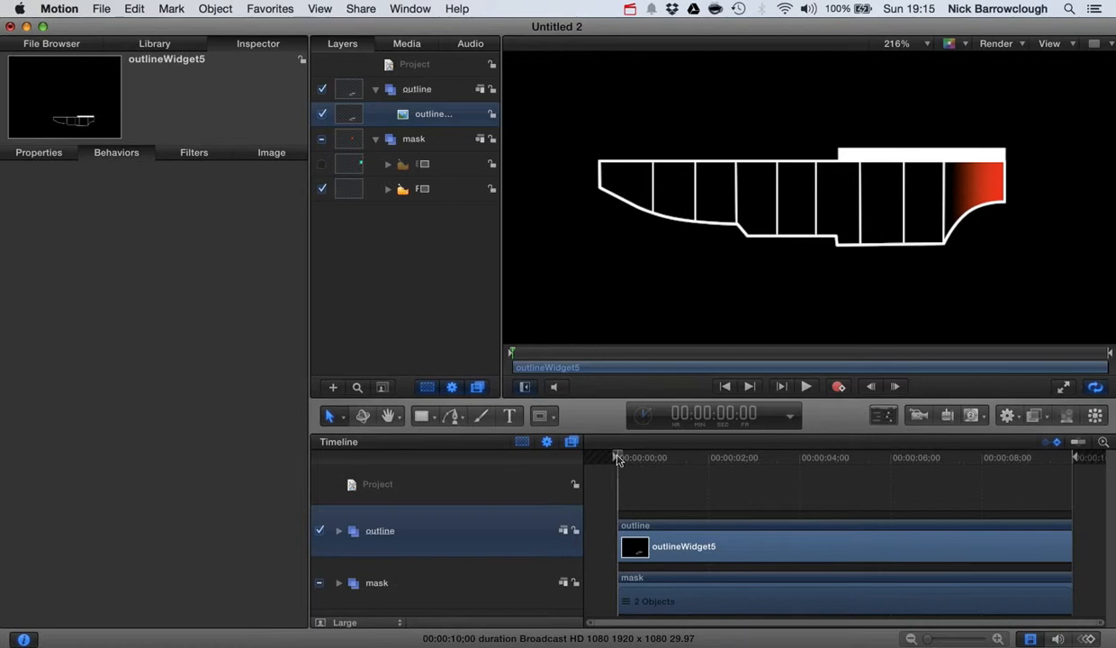
{"action": "mouse_move", "coordinate": [617, 458]}
{"action": "left_mouse_down"}
{"action": "mouse_move", "coordinate": [714, 456]}
{"action": "mouse_move", "coordinate": [603, 453]}
{"action": "mouse_move", "coordinate": [678, 454]}
{"action": "mouse_move", "coordinate": [604, 458]}
{"action": "mouse_move", "coordinate": [626, 453]}
{"action": "left_mouse_up"}
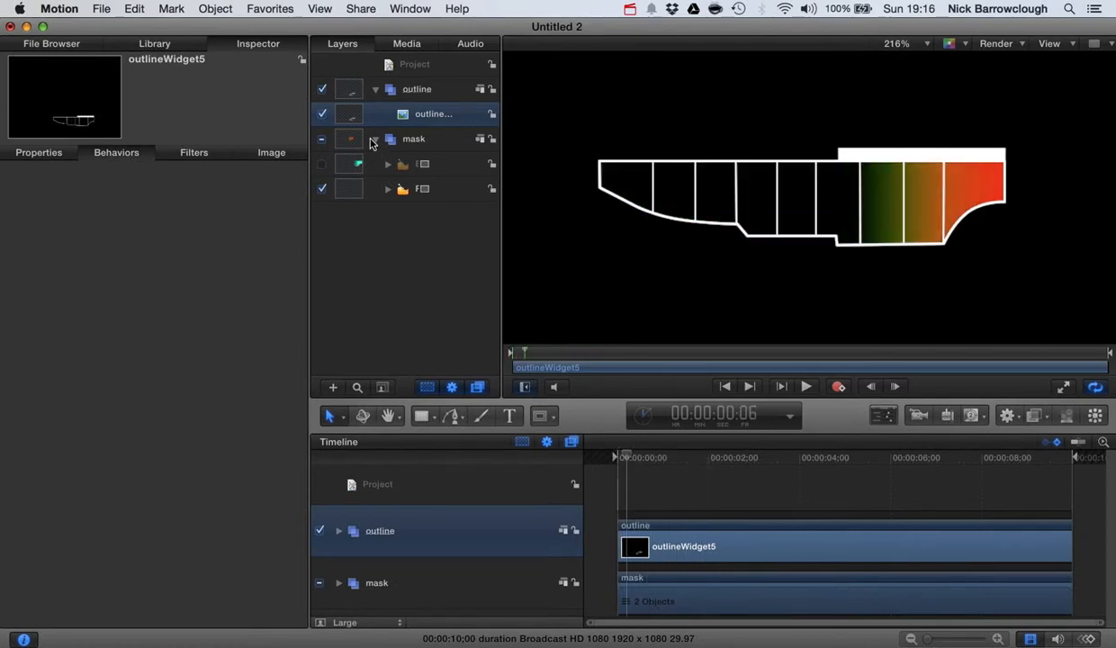
Collapse the mask group and replay the gradient reveal from the start
{"action": "left_click", "coordinate": [371, 139]}
{"action": "left_click_drag", "start_coordinate": [626, 462], "coordinate": [574, 454]}
{"action": "left_click", "coordinate": [805, 387]}
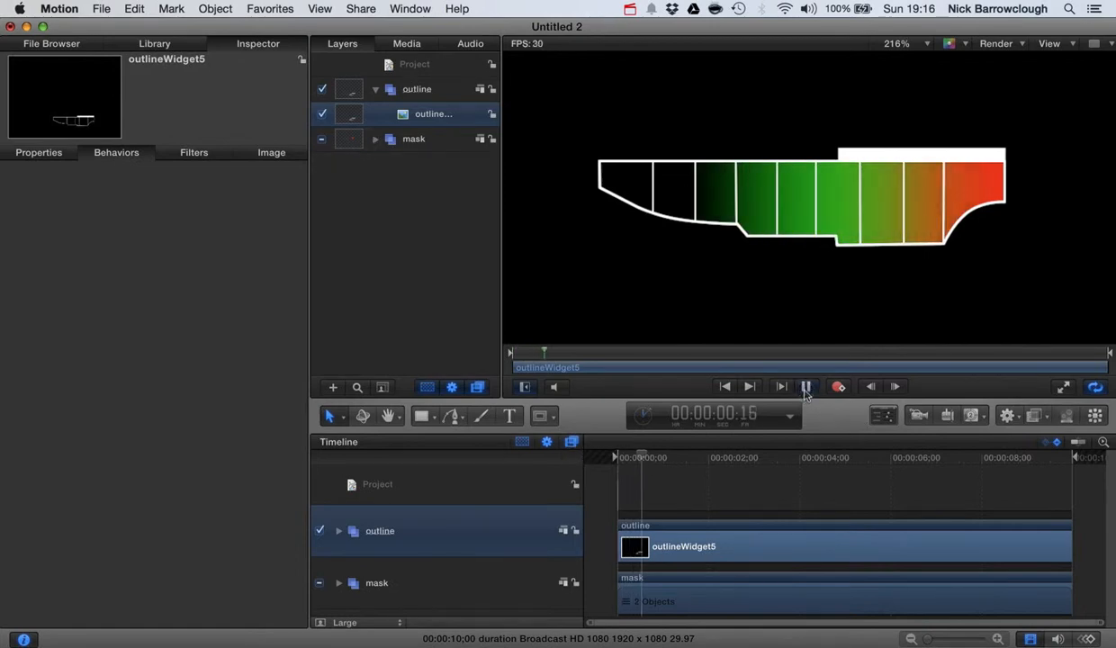
{"action": "left_click", "coordinate": [805, 388]}
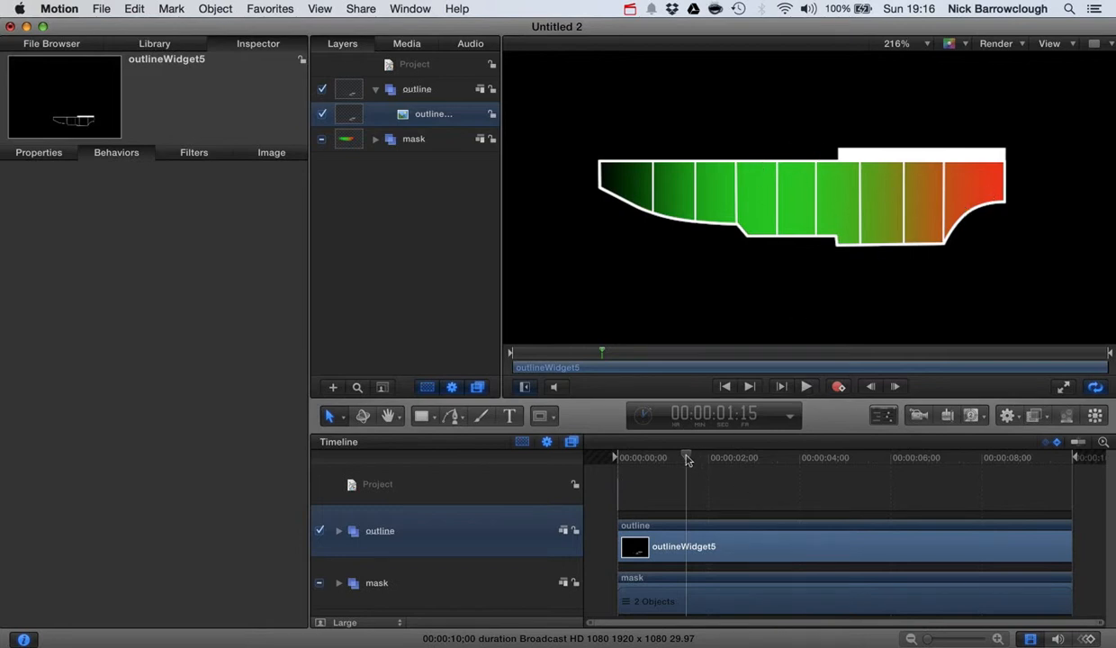
{"action": "left_click_drag", "start_coordinate": [687, 460], "coordinate": [594, 454]}
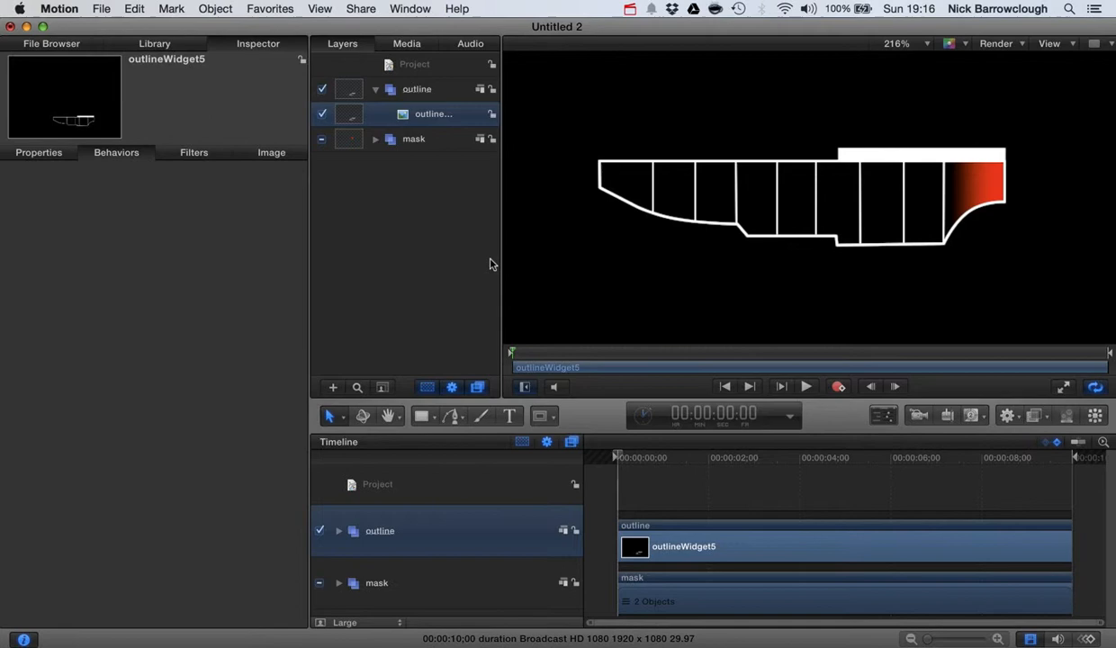
Select Rectangle Mask inside the mask and Bezier groups and play its 56.61% Scale X animation
{"action": "left_click", "coordinate": [374, 140]}
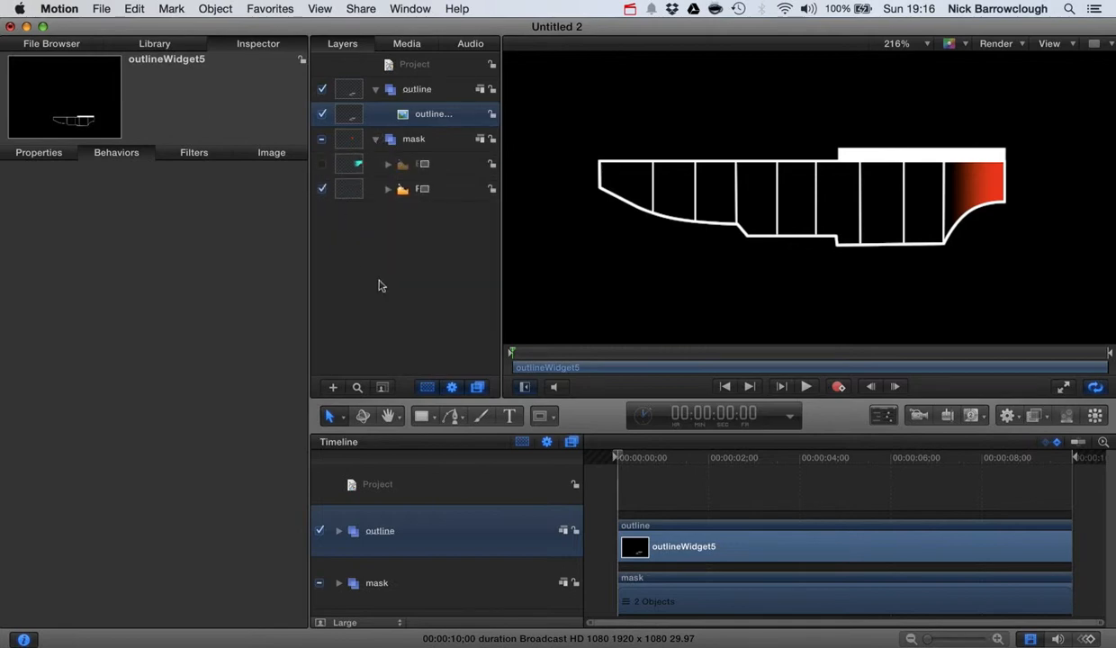
{"action": "left_click", "coordinate": [386, 164]}
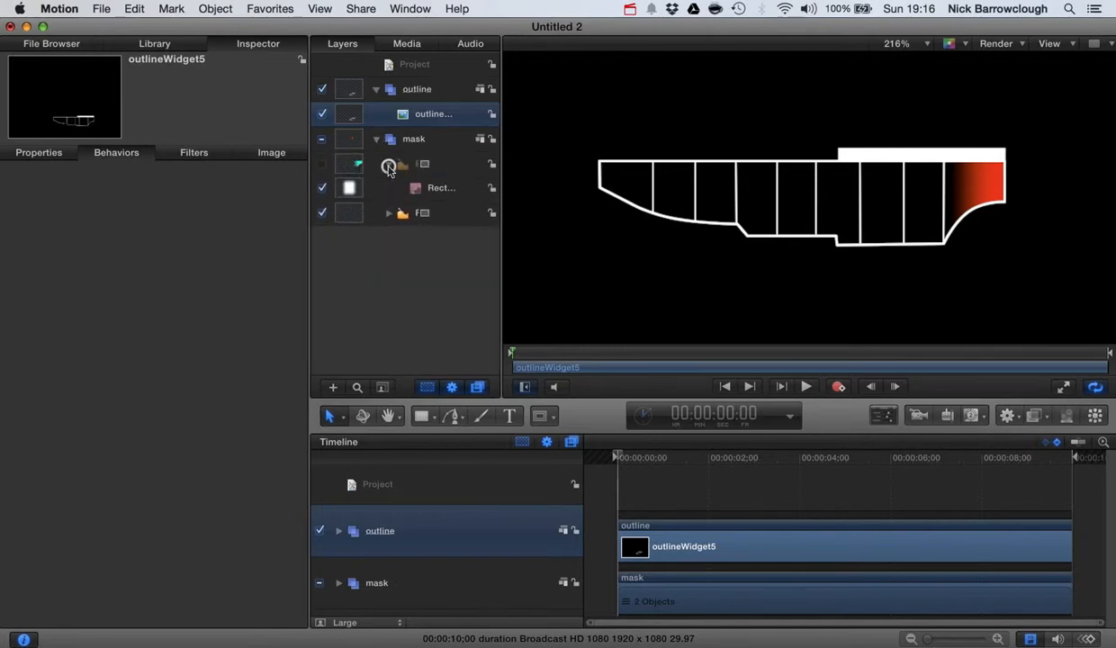
{"action": "left_click", "coordinate": [376, 192]}
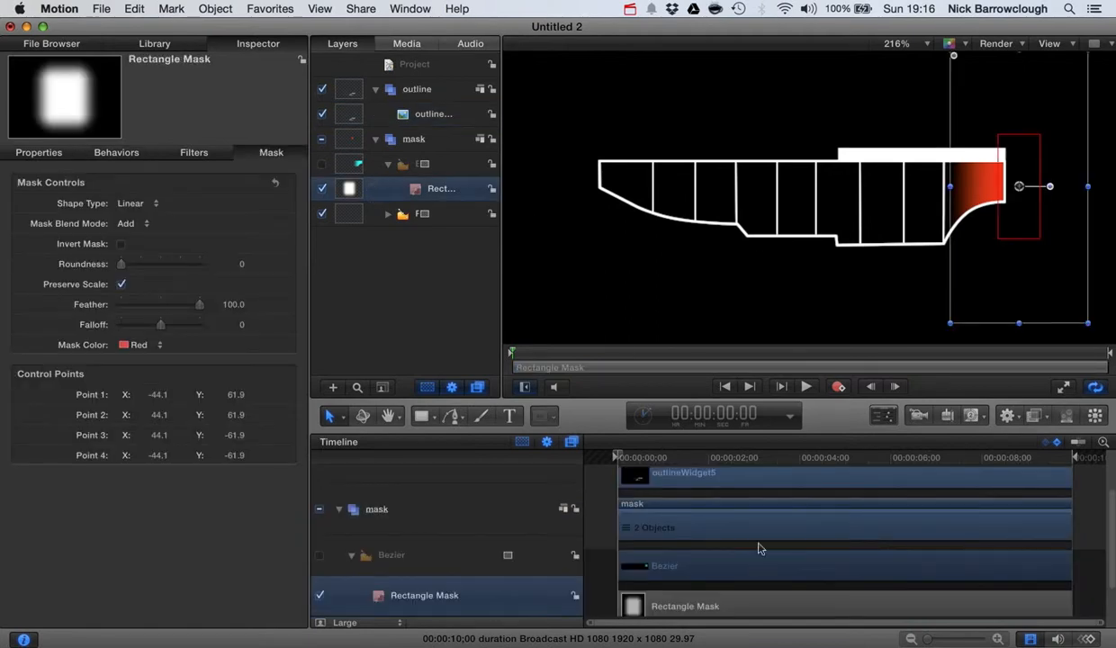
{"action": "mouse_move", "coordinate": [618, 457]}
{"action": "left_mouse_down"}
{"action": "mouse_move", "coordinate": [662, 457]}
{"action": "mouse_move", "coordinate": [611, 457]}
{"action": "left_mouse_up"}
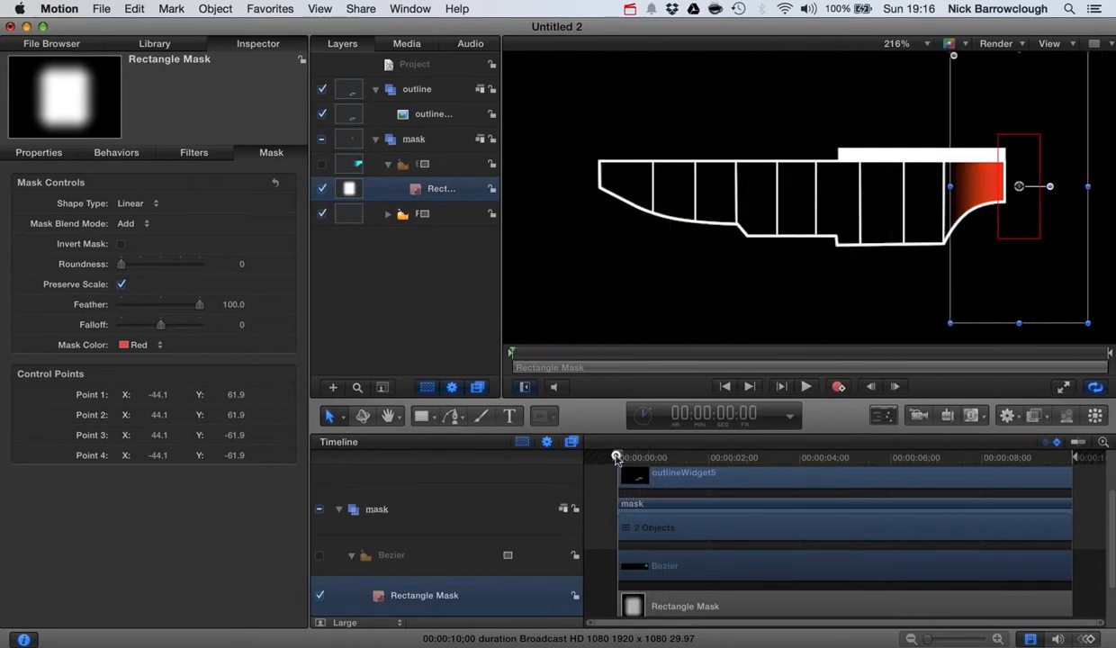
{"action": "left_click", "coordinate": [36, 153]}
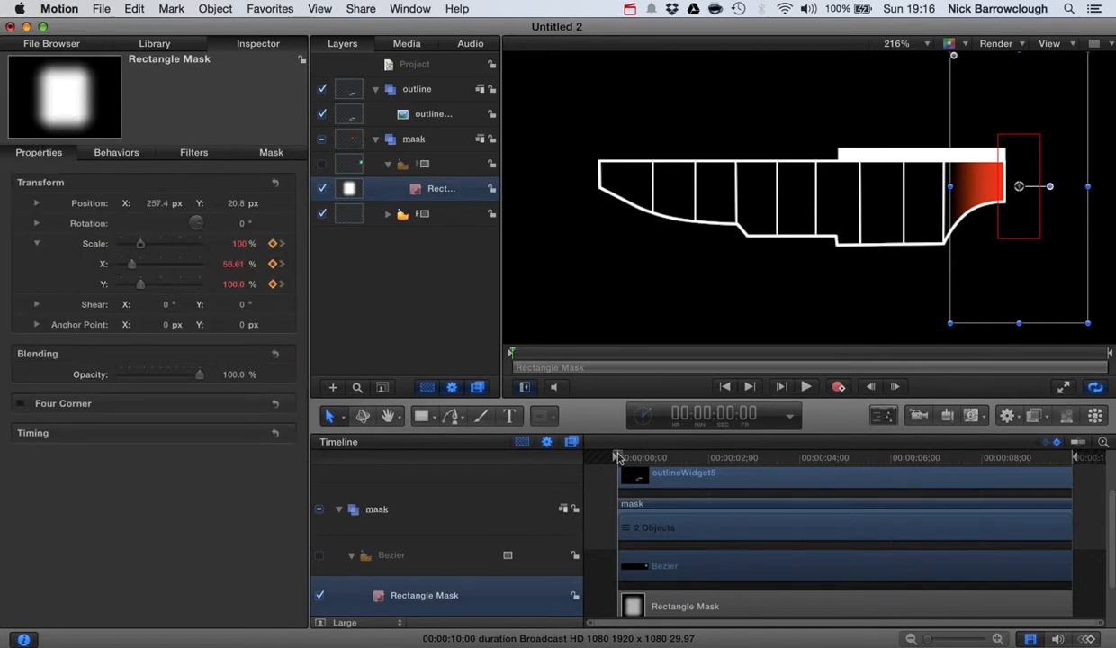
{"action": "key", "text": "space"}
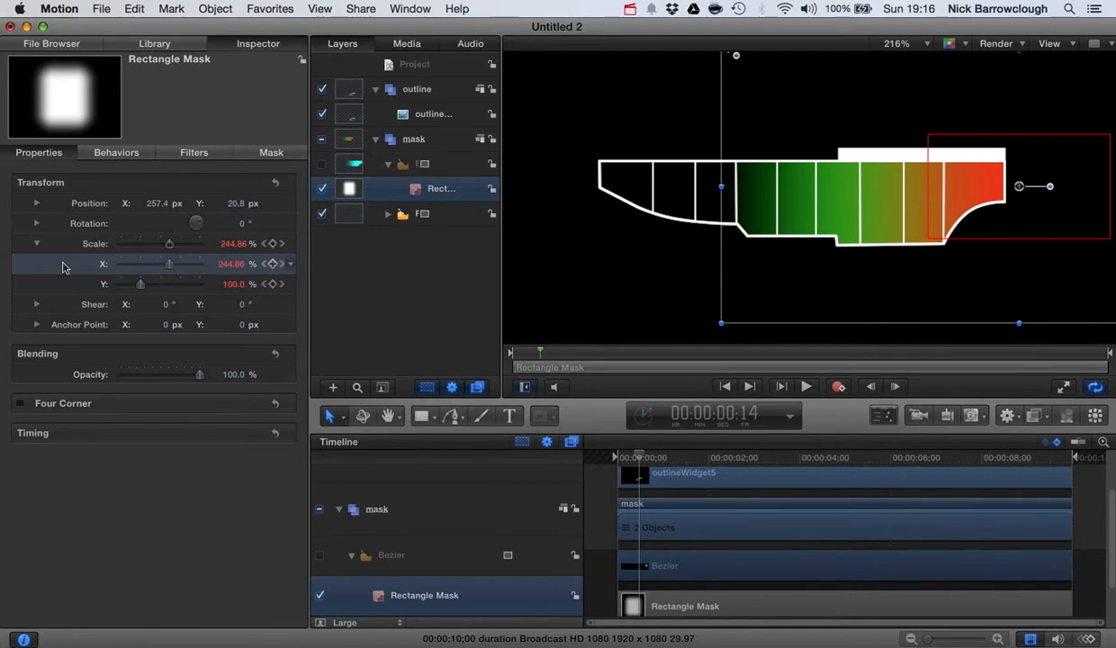
Add a Randomize parameter behaviour to the Rectangle Mask's Scale X
{"action": "right_click", "coordinate": [63, 267]}
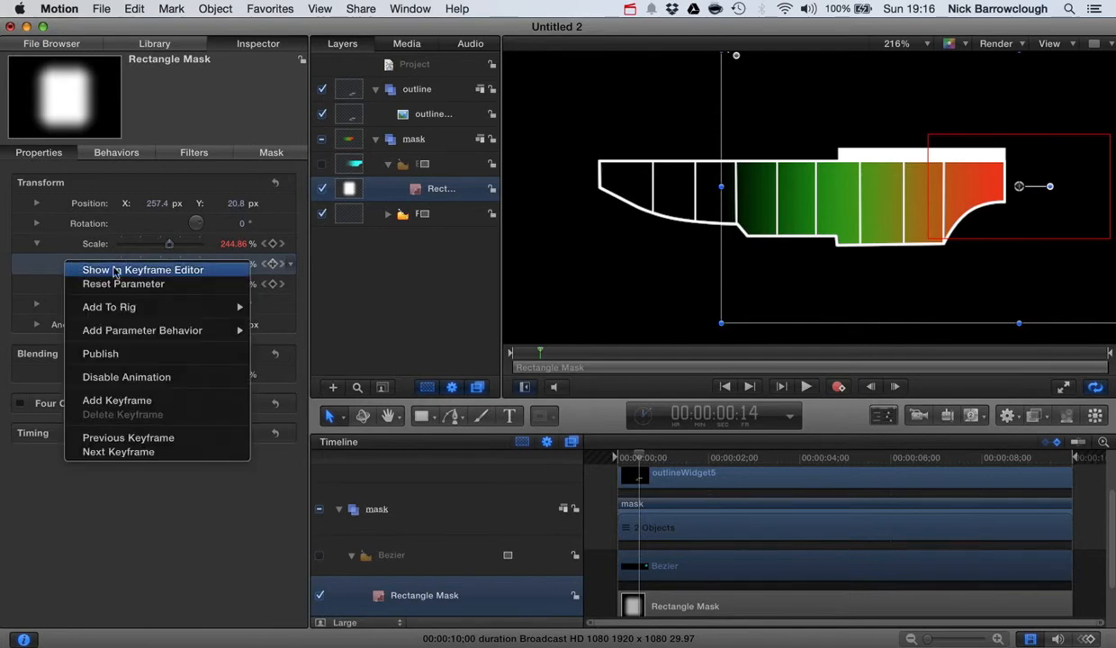
{"action": "mouse_move", "coordinate": [168, 335]}
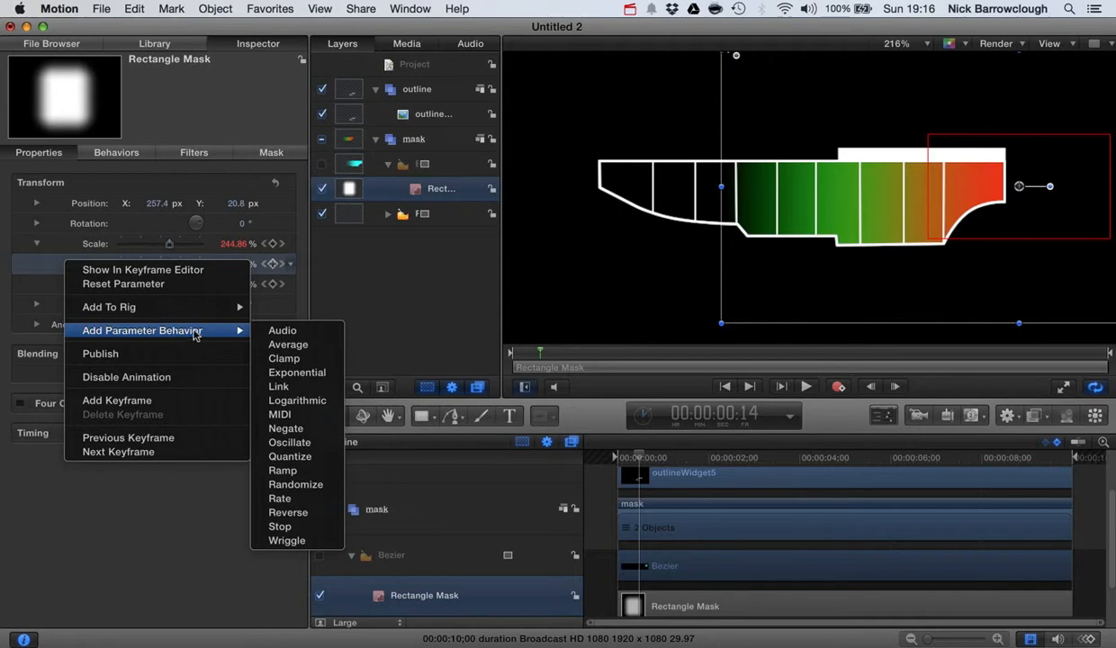
{"action": "left_click", "coordinate": [315, 489]}
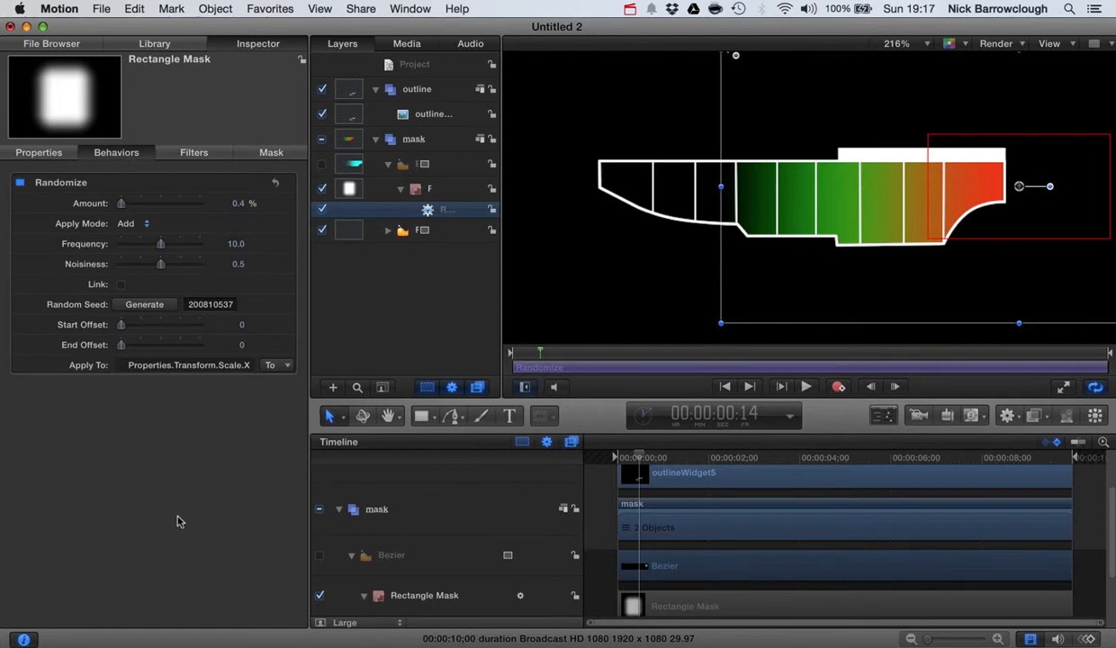
Generate a new Random Seed several times, leaving Apply Mode on Add
{"action": "left_click", "coordinate": [145, 304]}
{"action": "left_click", "coordinate": [146, 304]}
{"action": "left_click", "coordinate": [151, 305]}
{"action": "left_click", "coordinate": [151, 305]}
{"action": "left_click", "coordinate": [140, 307]}
{"action": "left_click", "coordinate": [140, 307]}
{"action": "left_click", "coordinate": [143, 224]}
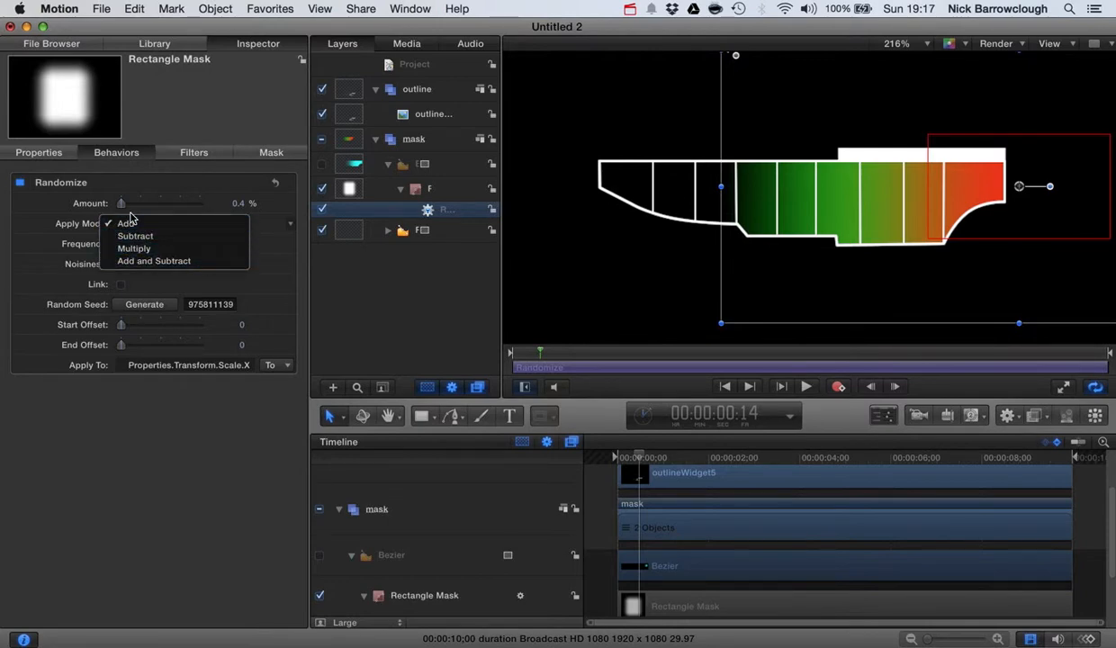
{"action": "left_click", "coordinate": [180, 457]}
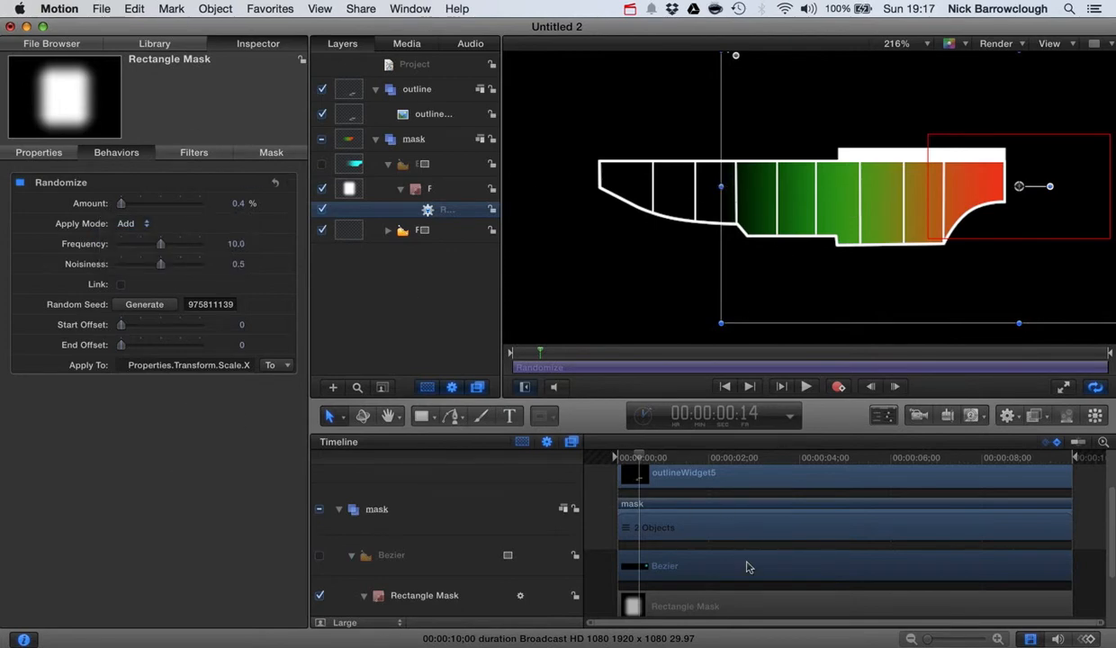
{"action": "scroll", "coordinate": [746, 567], "scroll_direction": "down", "scroll_amount": 3}
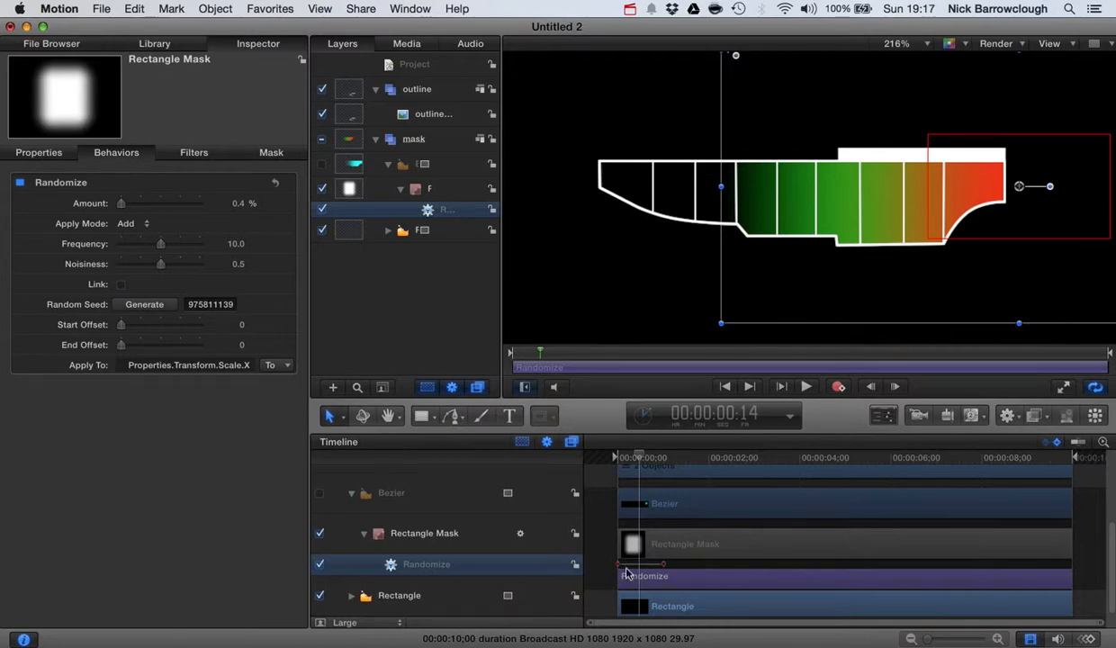
Set the Randomize behaviour's In point at 00:00:01:02 in the Timeline
{"action": "left_click_drag", "start_coordinate": [640, 460], "coordinate": [665, 449]}
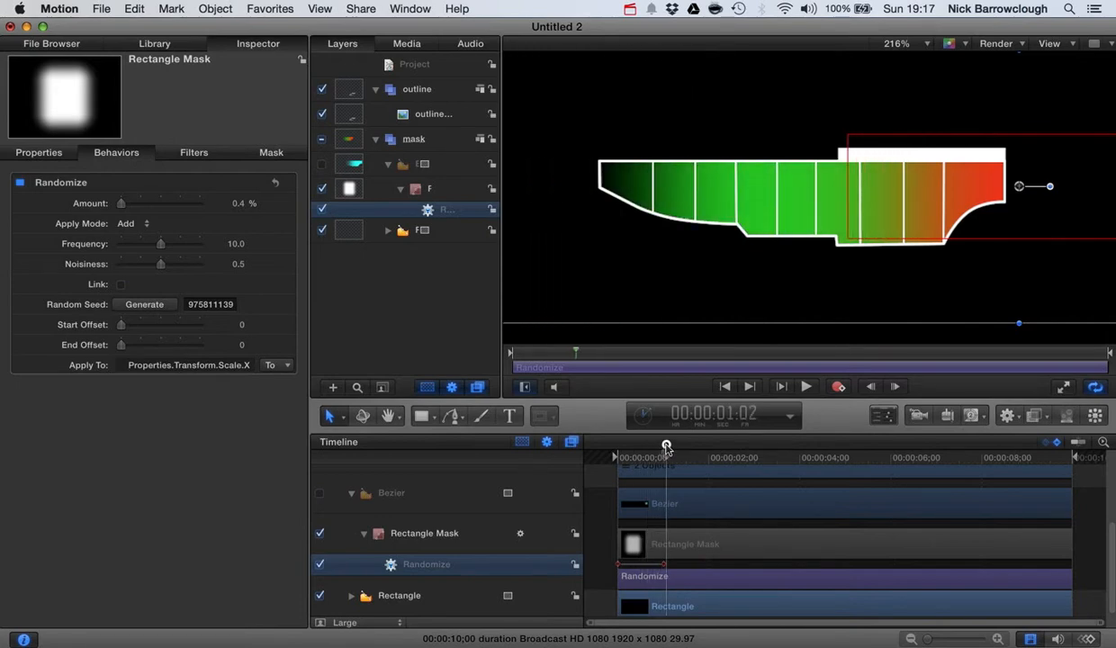
{"action": "left_click", "coordinate": [500, 570]}
{"action": "key", "text": "i"}
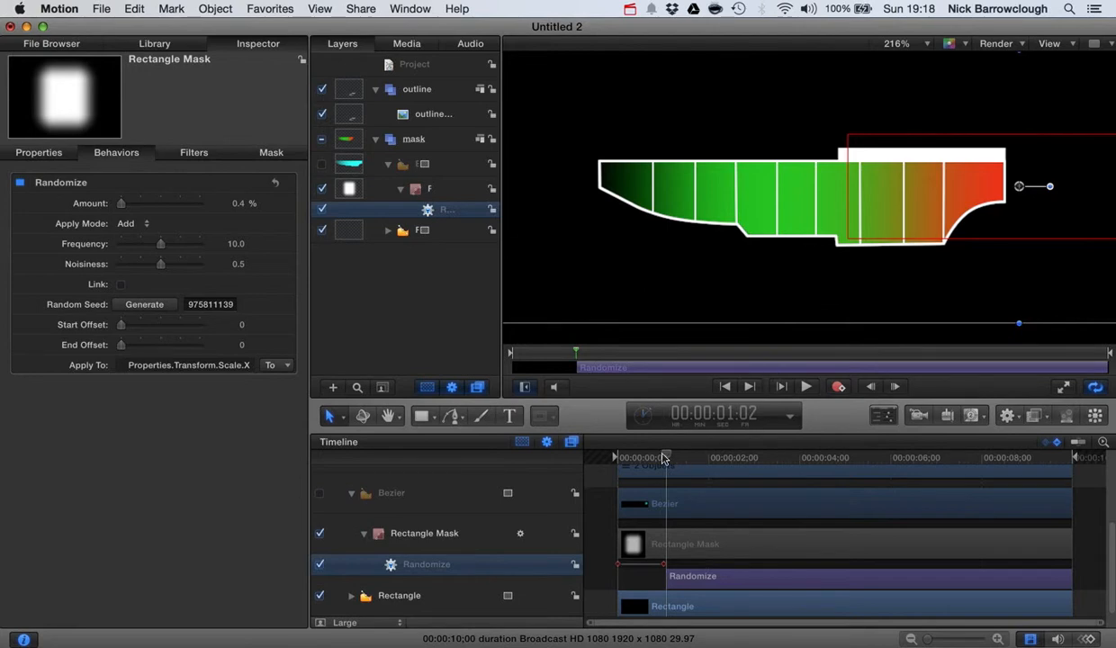
{"action": "left_click_drag", "start_coordinate": [663, 459], "coordinate": [665, 456]}
Switch the mask's Randomize to Subtract with 200% amount and frequency 12, then preview
{"action": "left_click", "coordinate": [145, 226]}
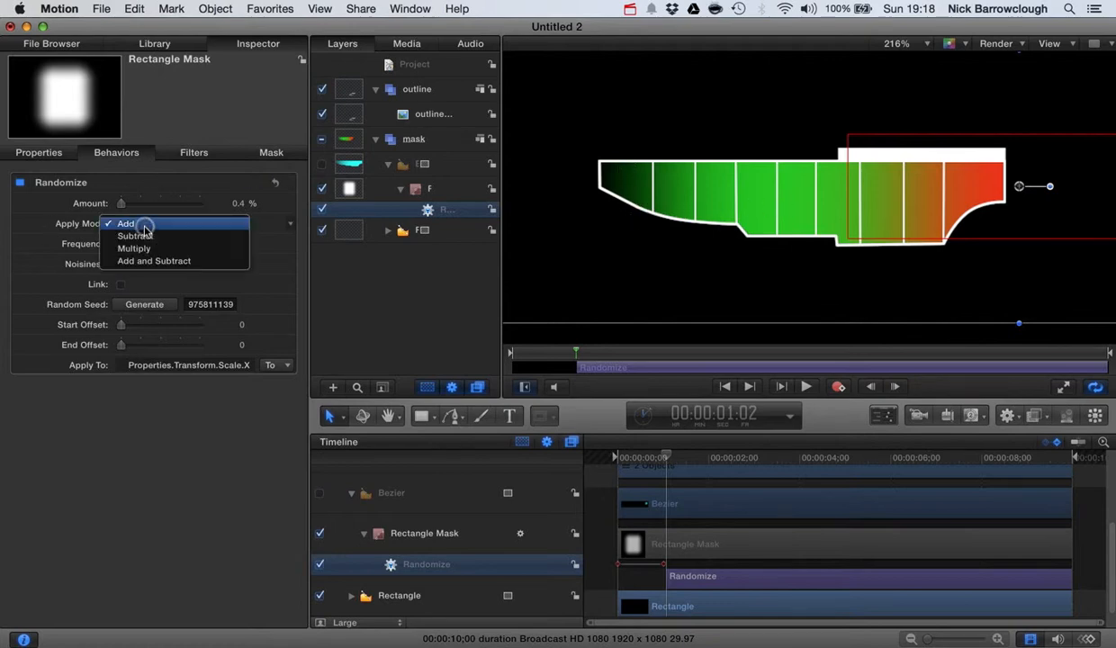
{"action": "left_click", "coordinate": [164, 238]}
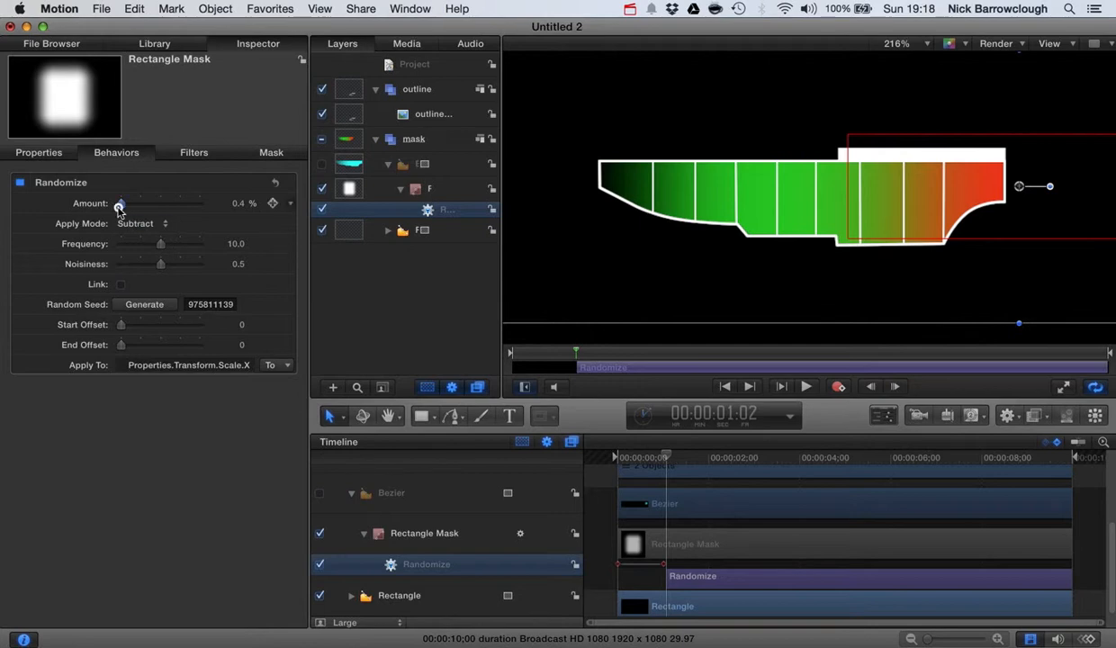
{"action": "left_click_drag", "start_coordinate": [118, 207], "coordinate": [135, 205]}
{"action": "left_click_drag", "start_coordinate": [666, 459], "coordinate": [725, 457]}
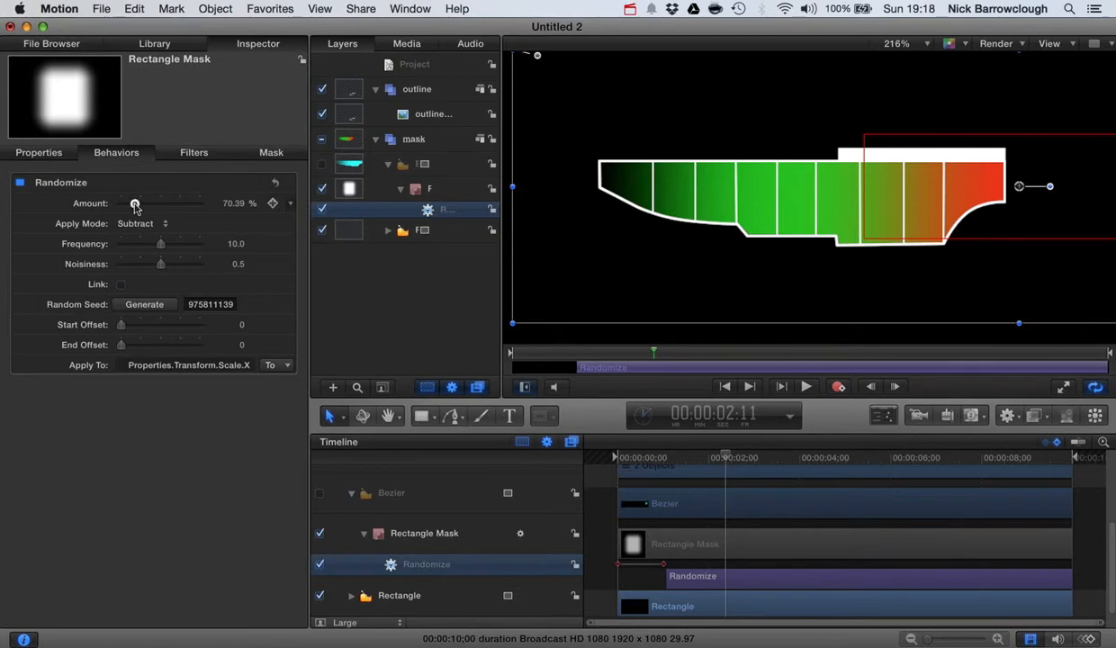
{"action": "left_click_drag", "start_coordinate": [135, 205], "coordinate": [162, 206]}
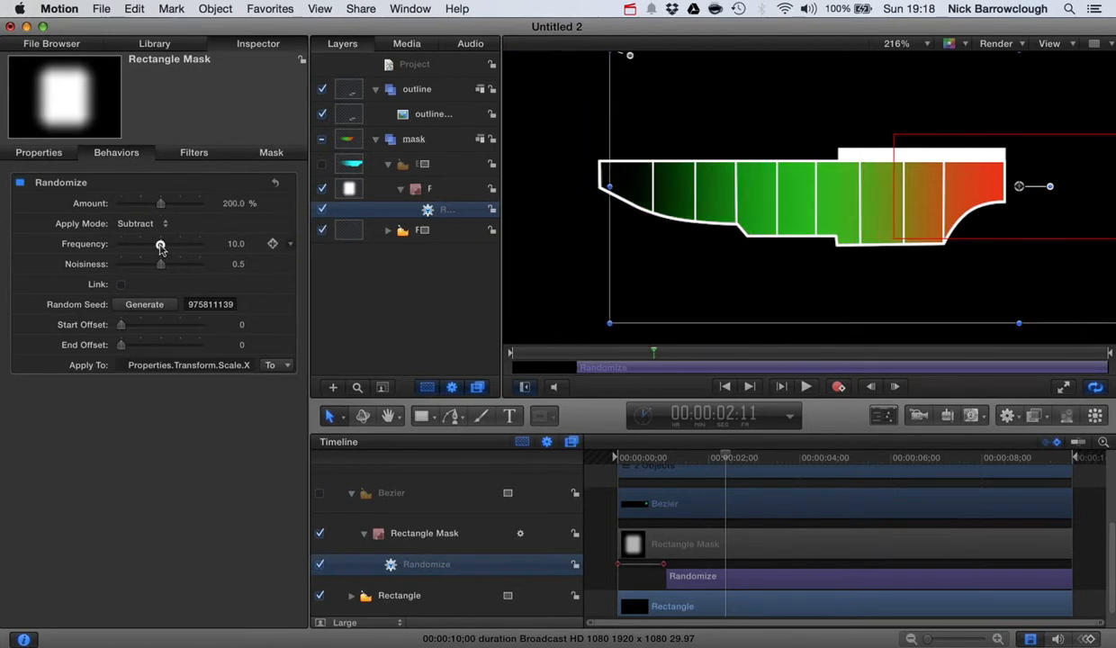
{"action": "left_click_drag", "start_coordinate": [160, 247], "coordinate": [176, 266]}
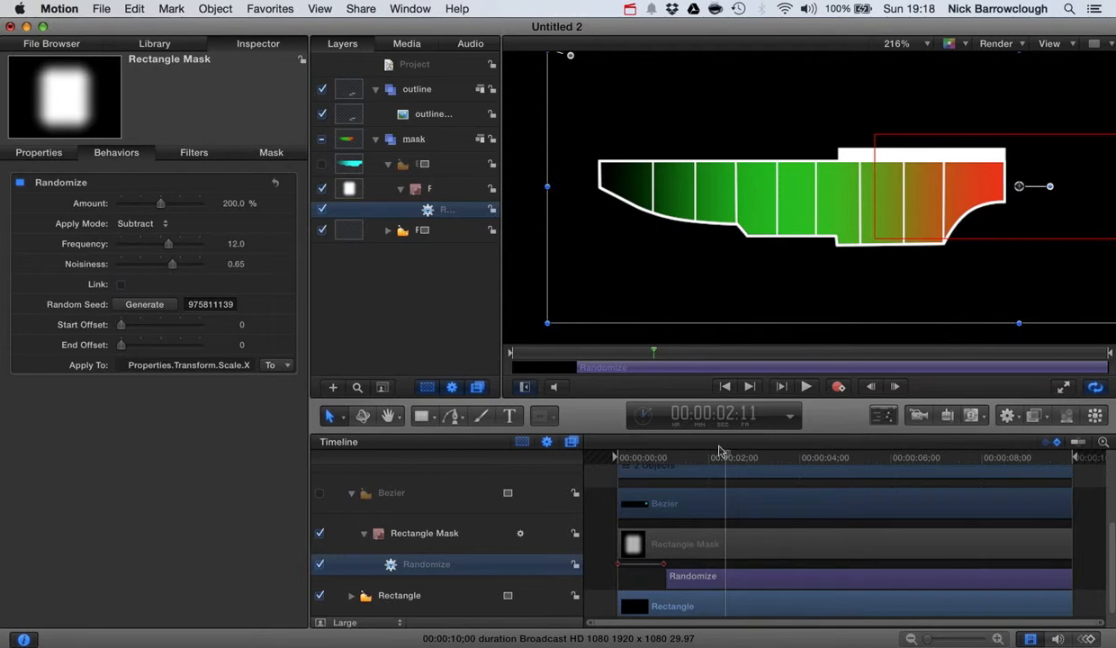
{"action": "left_click_drag", "start_coordinate": [729, 462], "coordinate": [571, 448]}
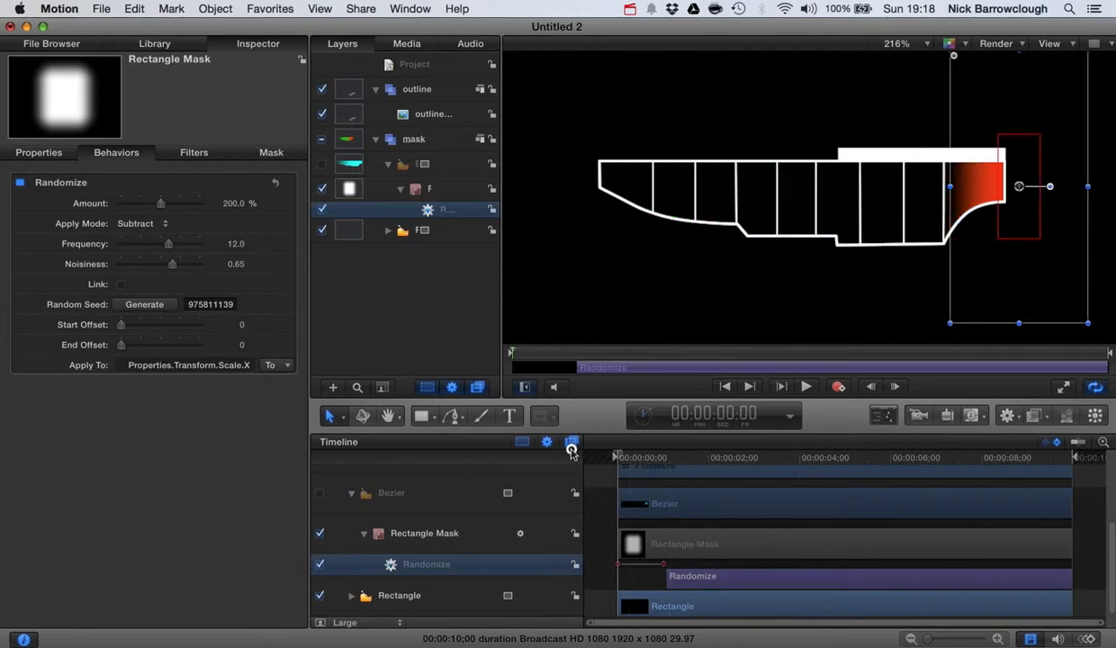
{"action": "left_click", "coordinate": [807, 387]}
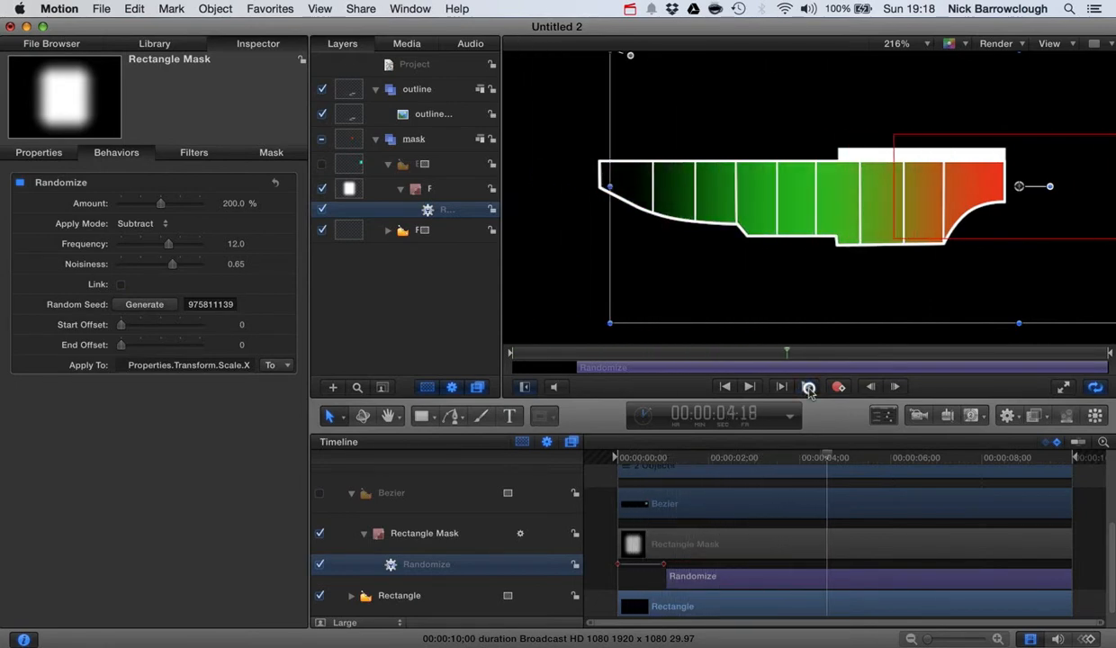
{"action": "left_click", "coordinate": [807, 387]}
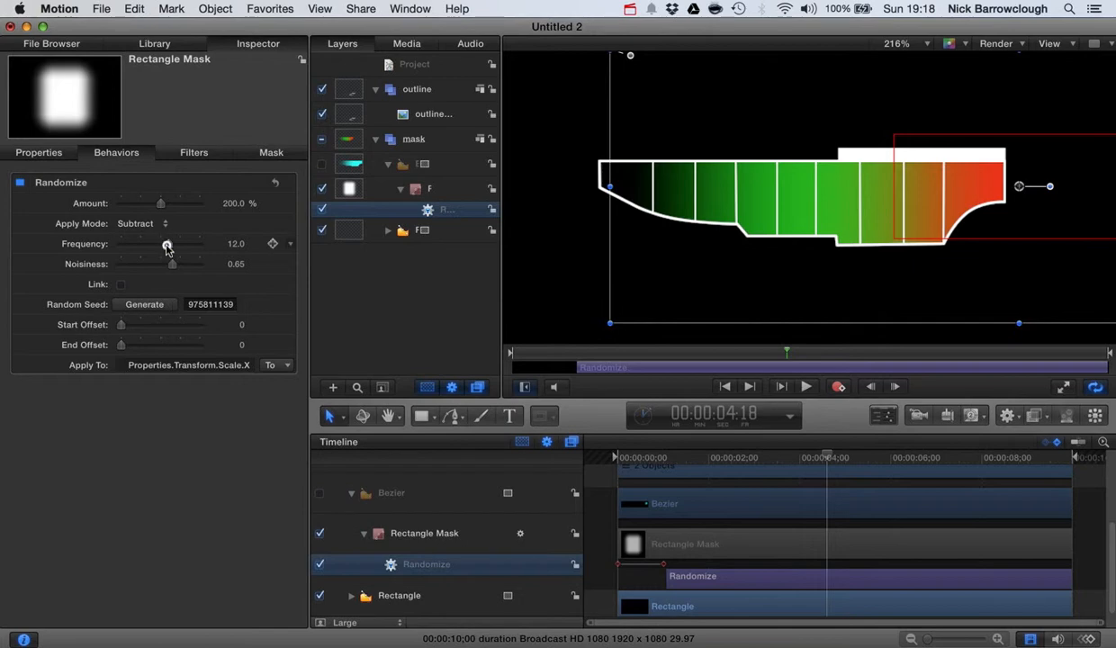
Lower the Randomize frequency and cut noisiness to 0.29, previewing the slower wobble
{"action": "left_click_drag", "start_coordinate": [166, 248], "coordinate": [134, 248]}
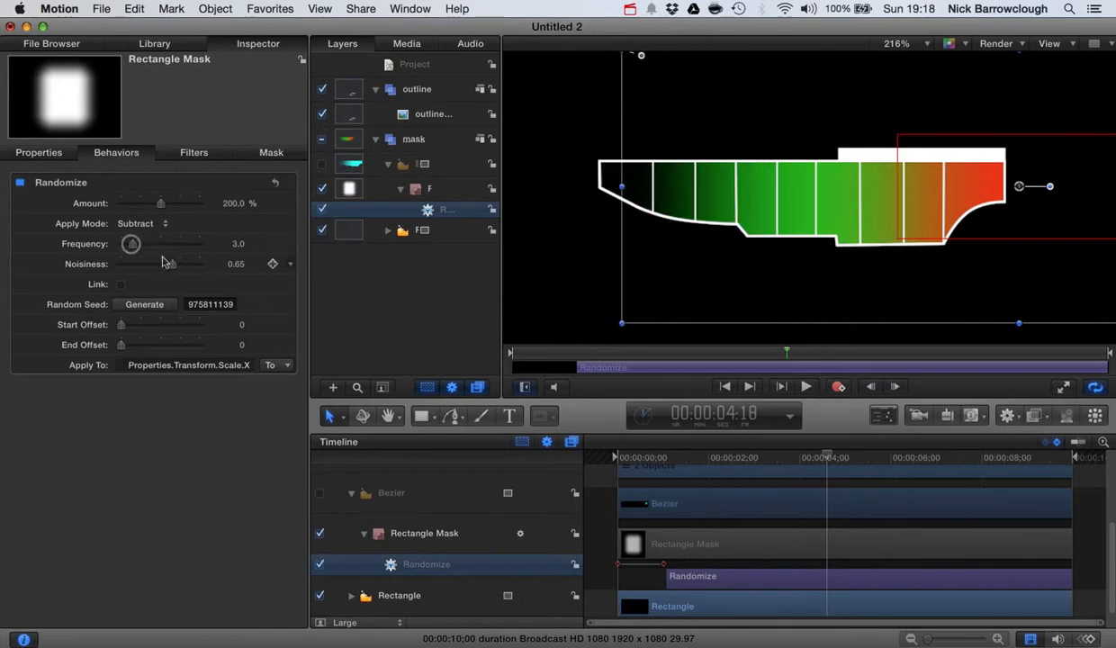
{"action": "left_click_drag", "start_coordinate": [172, 263], "coordinate": [149, 270]}
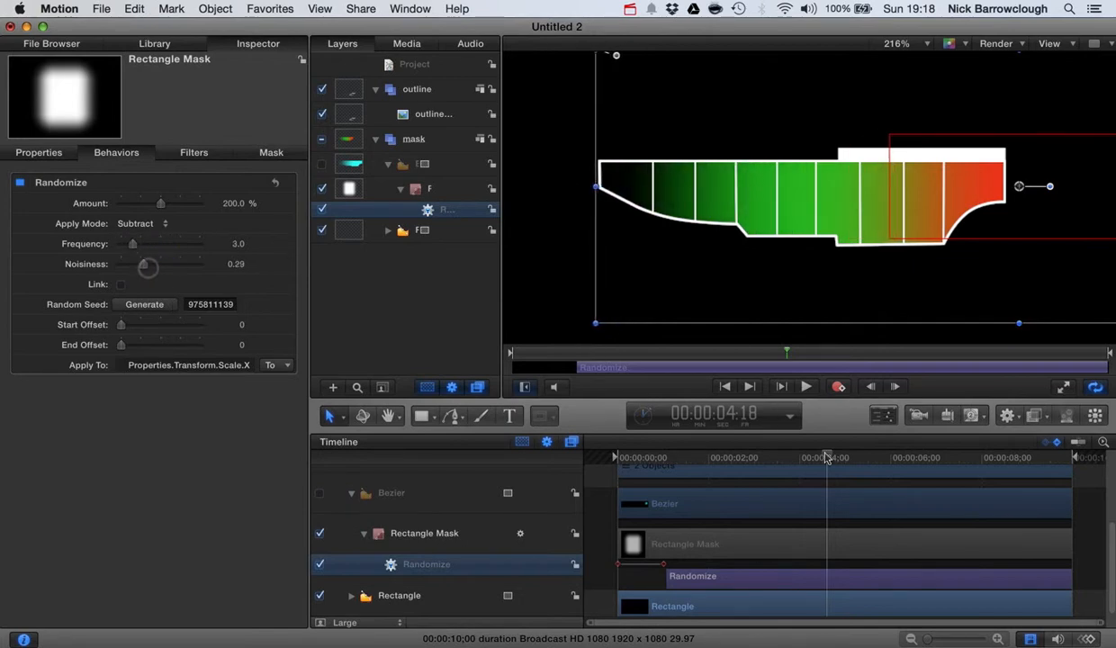
{"action": "left_click", "coordinate": [723, 386]}
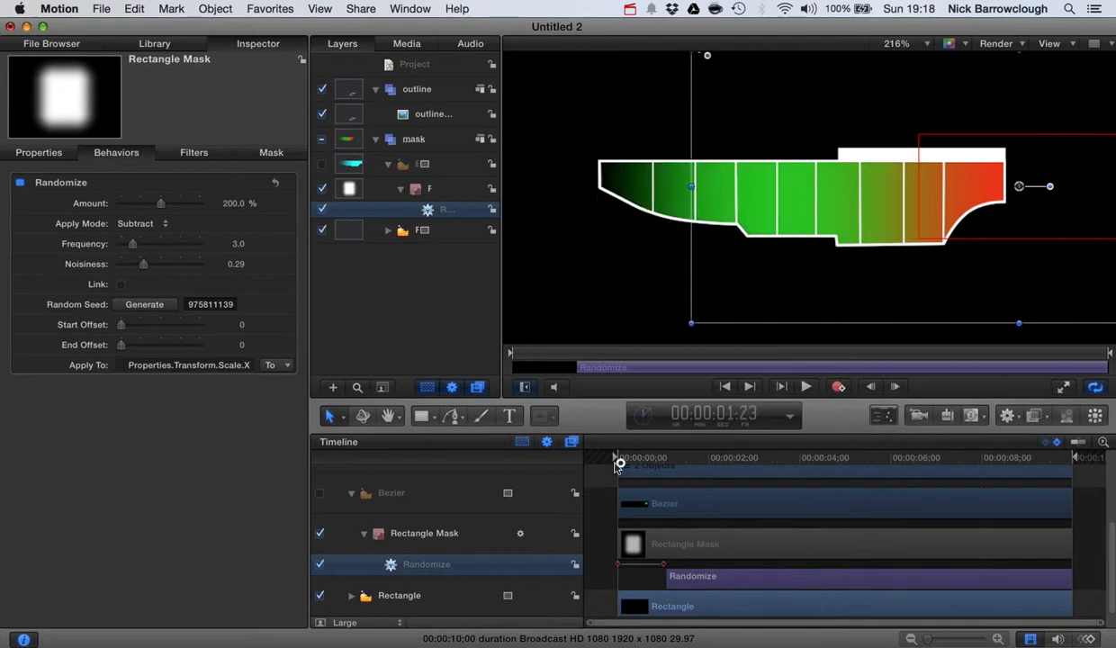
{"action": "left_click", "coordinate": [806, 386]}
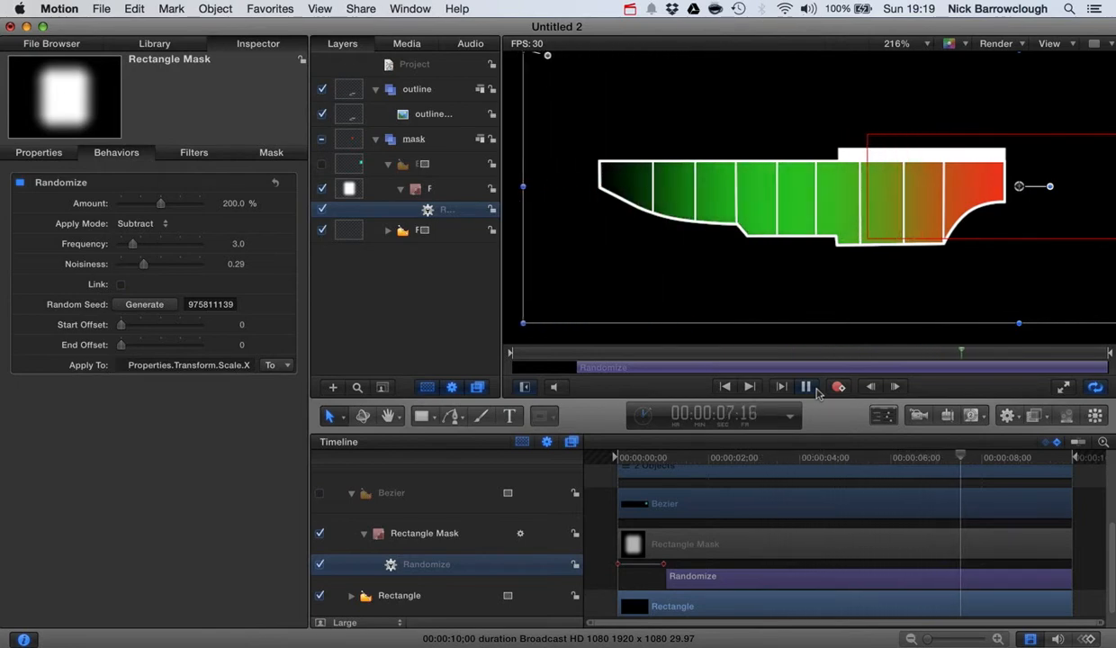
{"action": "left_click", "coordinate": [816, 390]}
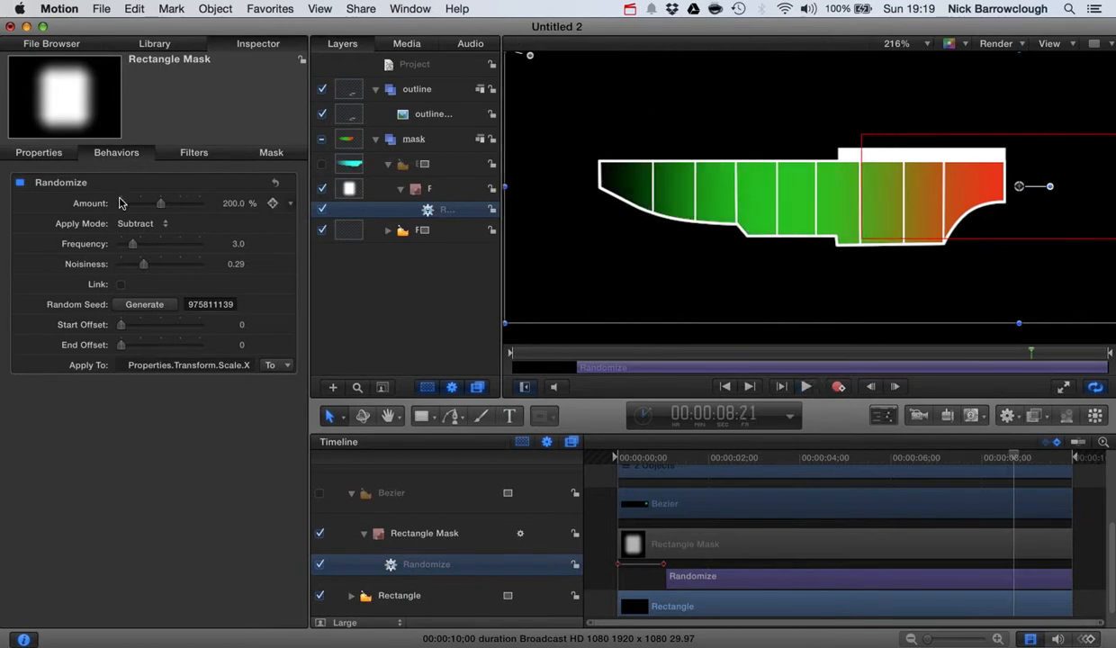
Raise the Randomize amount to 332.81% and drop frequency to 2.0, then play back
{"action": "left_click_drag", "start_coordinate": [159, 204], "coordinate": [187, 203]}
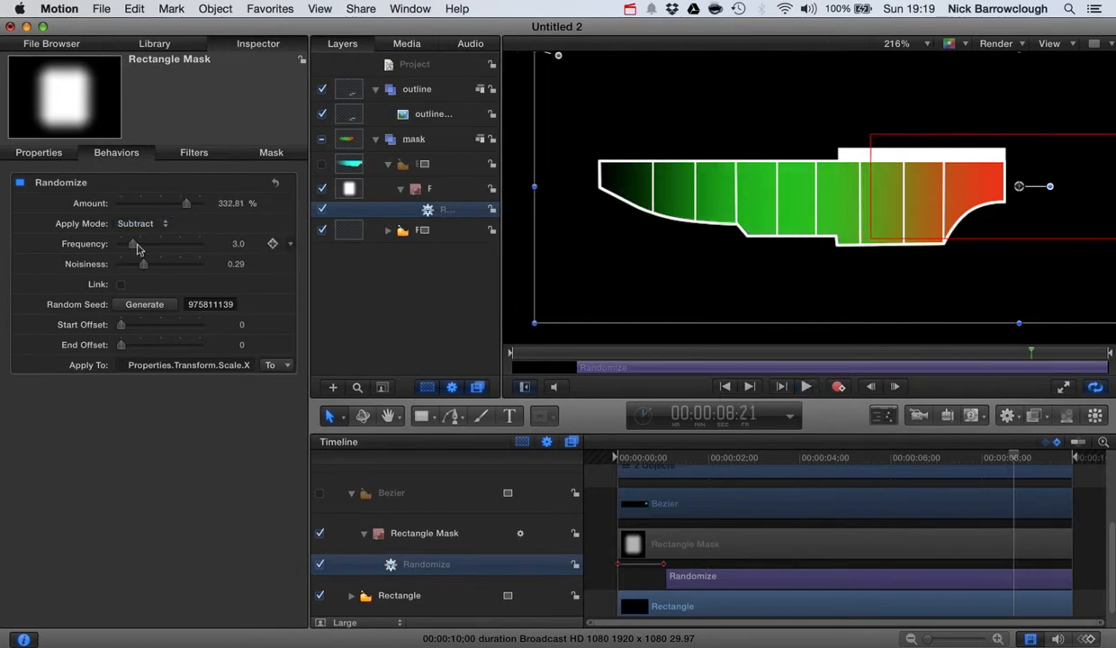
{"action": "left_click_drag", "start_coordinate": [135, 246], "coordinate": [129, 246]}
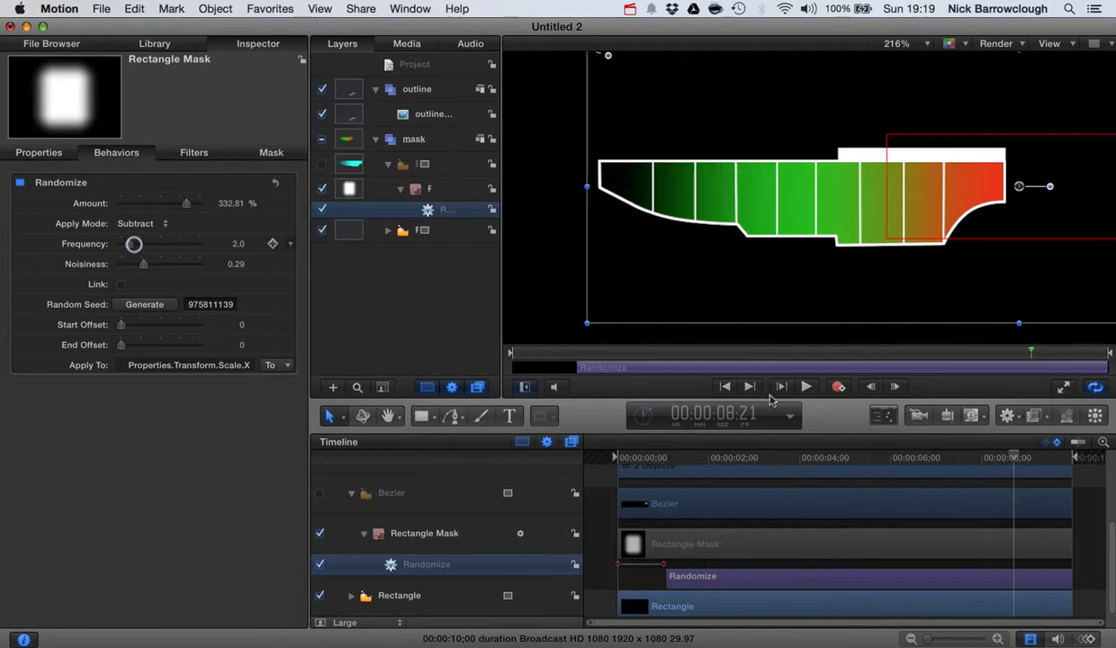
{"action": "left_click_drag", "start_coordinate": [1018, 461], "coordinate": [563, 441]}
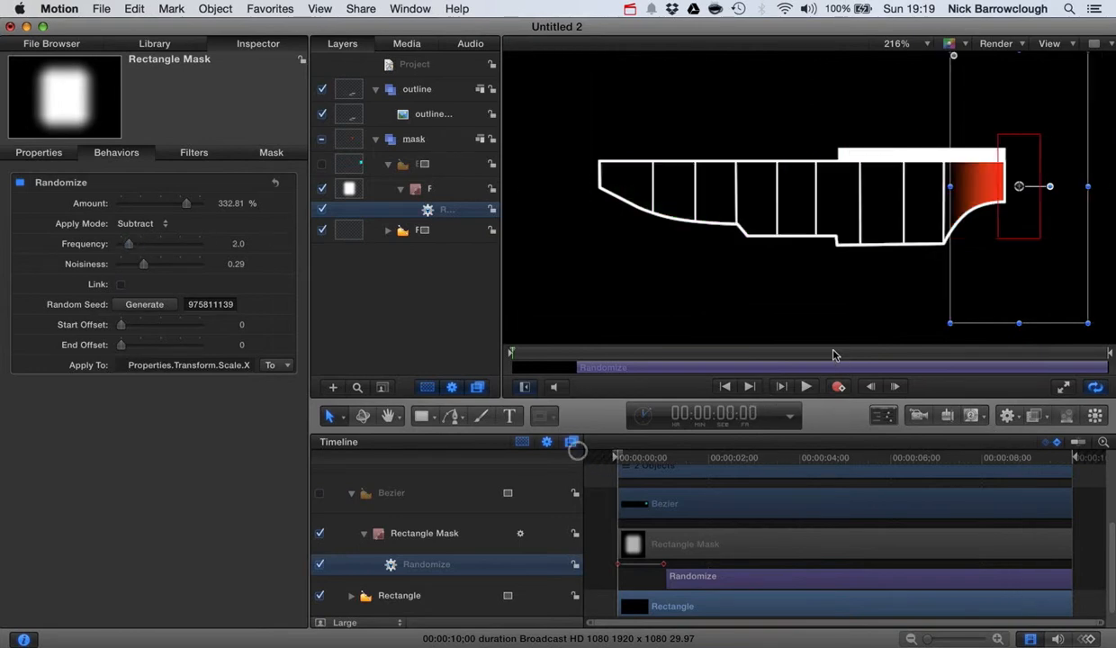
{"action": "left_click", "coordinate": [806, 386]}
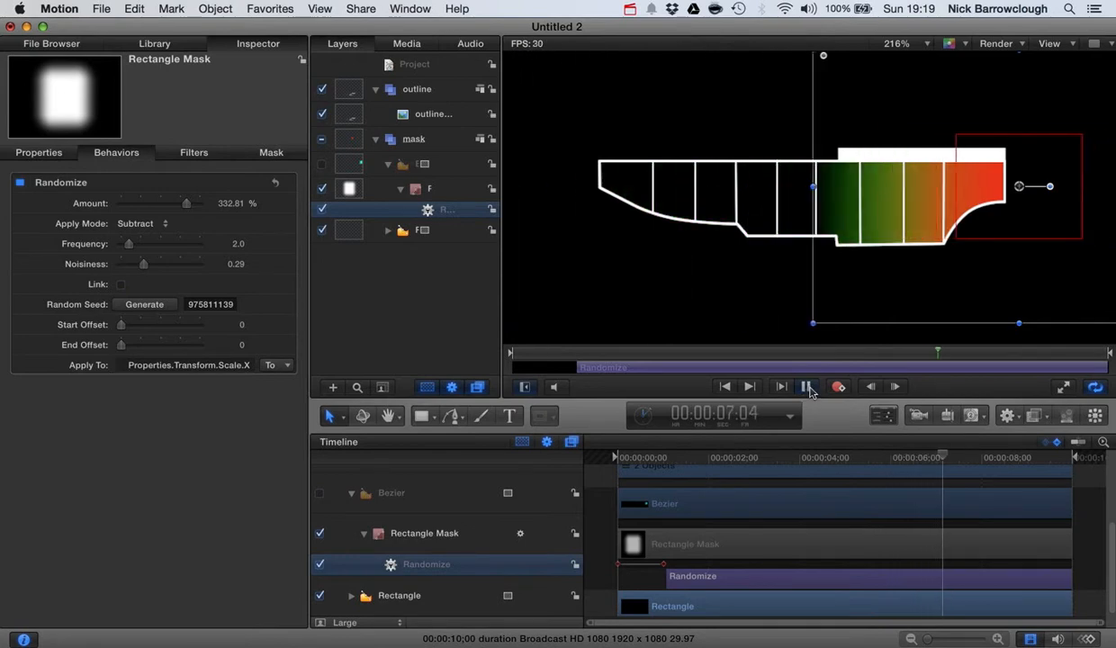
{"action": "left_click", "coordinate": [808, 387]}
Reselect Rectangle Mask, collapse its X/Y scale values, and select the Bezier gradient group
{"action": "left_click", "coordinate": [635, 288]}
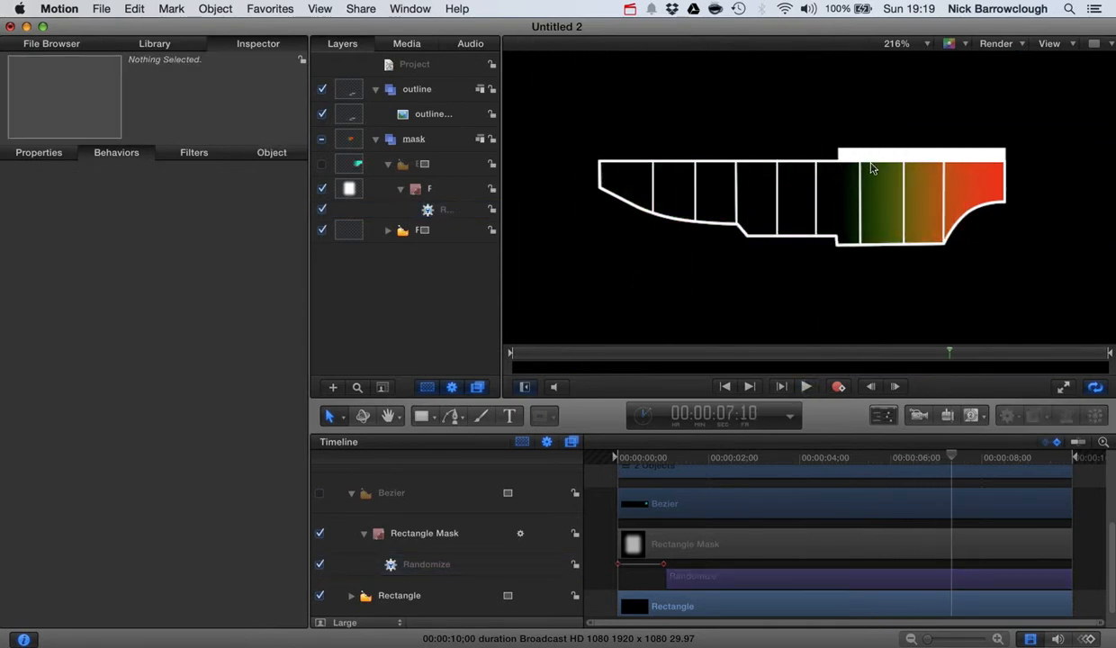
{"action": "left_click", "coordinate": [435, 199]}
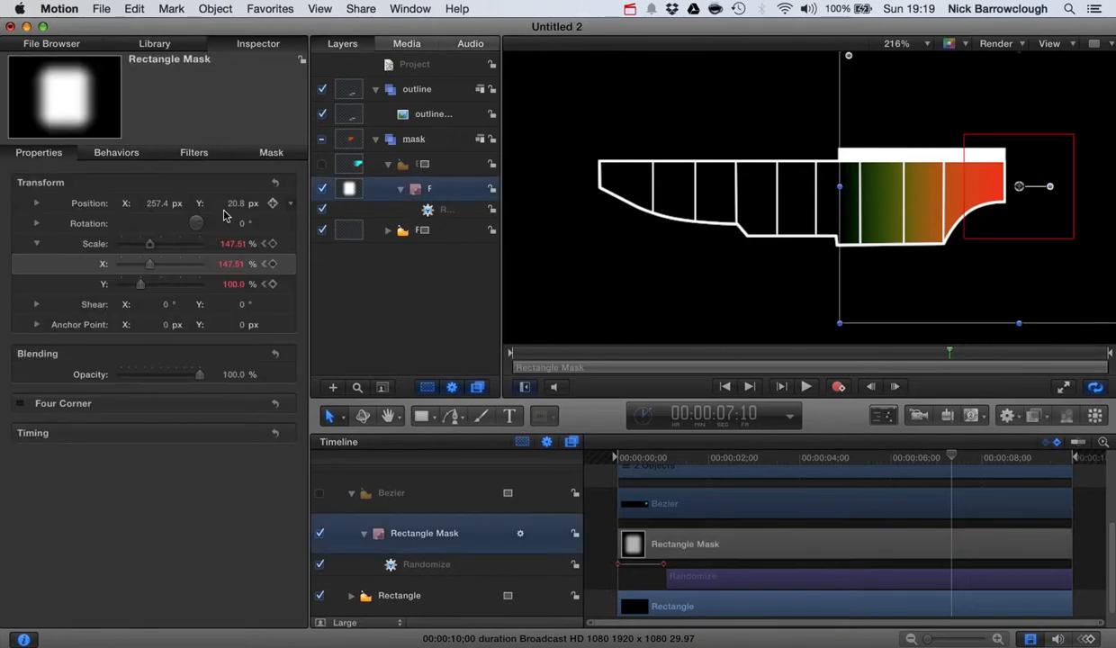
{"action": "left_click", "coordinate": [36, 243]}
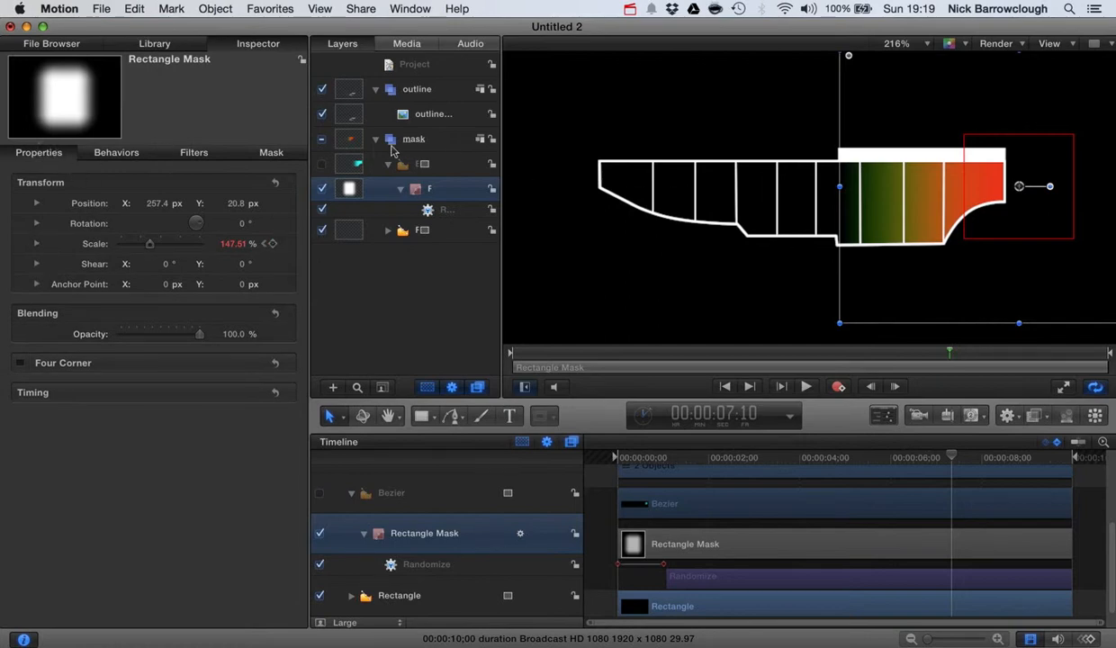
{"action": "left_click", "coordinate": [353, 167]}
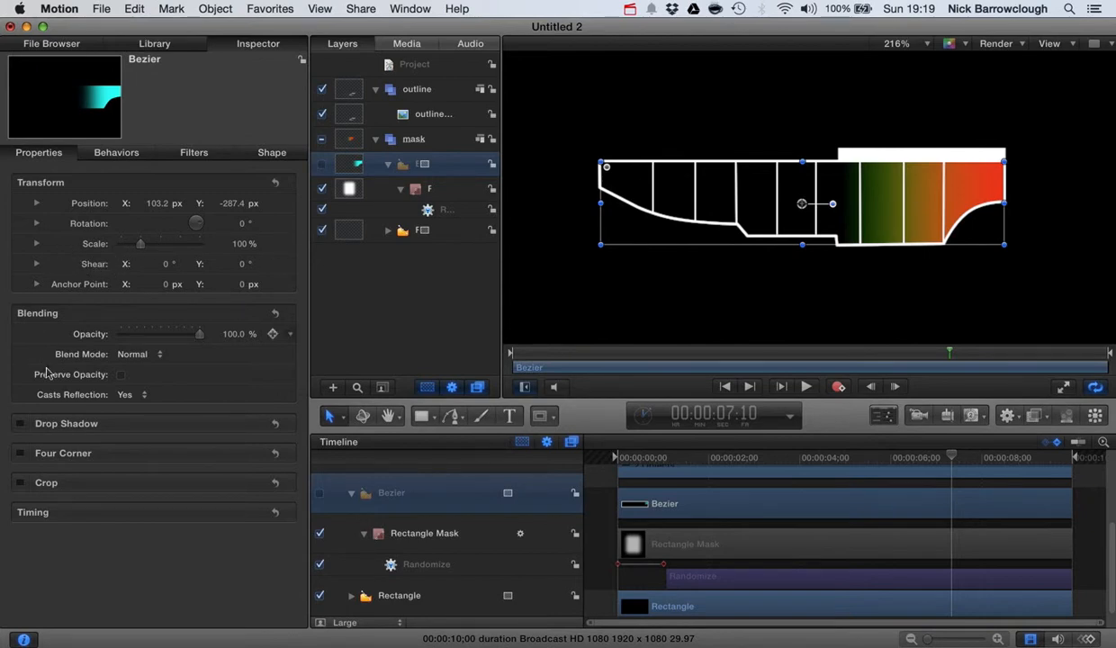
Add a Randomize behaviour to the Bezier gradient's Opacity parameter
{"action": "mouse_move", "coordinate": [201, 338]}
{"action": "left_mouse_down"}
{"action": "mouse_move", "coordinate": [117, 330]}
{"action": "mouse_move", "coordinate": [211, 338]}
{"action": "left_mouse_up"}
{"action": "left_click", "coordinate": [400, 191]}
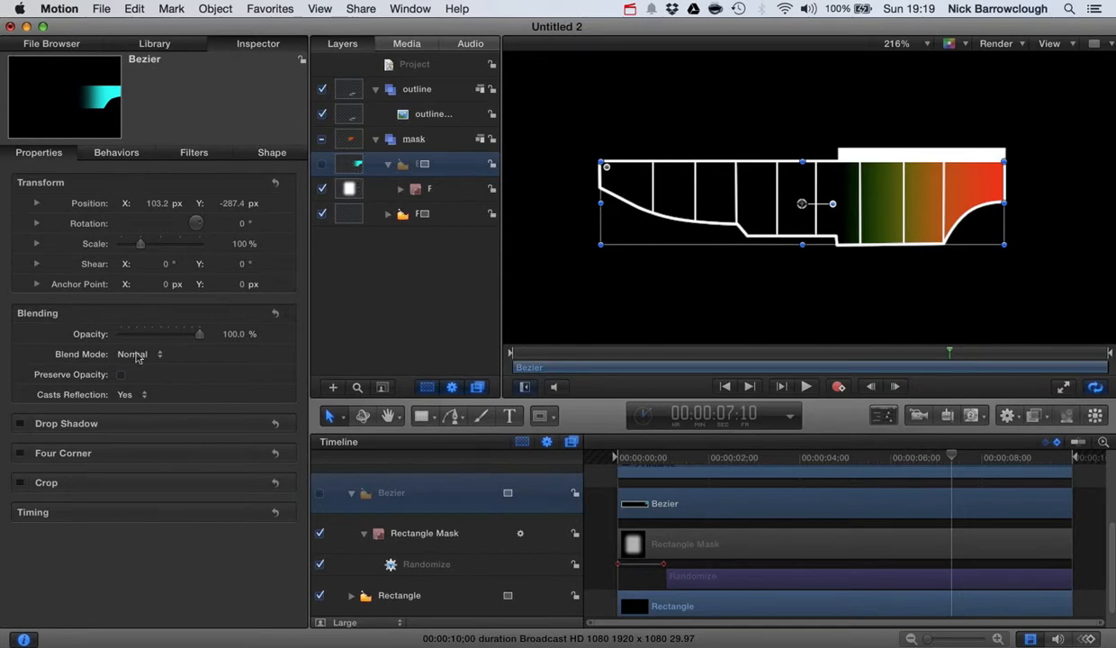
{"action": "left_click", "coordinate": [43, 336]}
{"action": "right_click", "coordinate": [44, 337]}
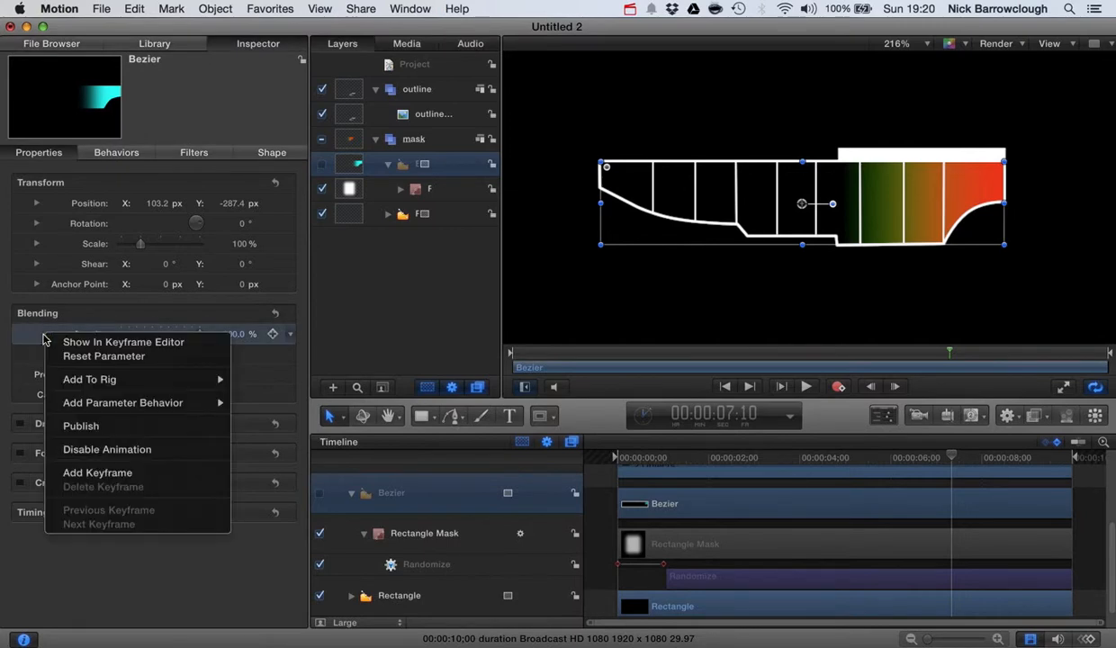
{"action": "mouse_move", "coordinate": [97, 412]}
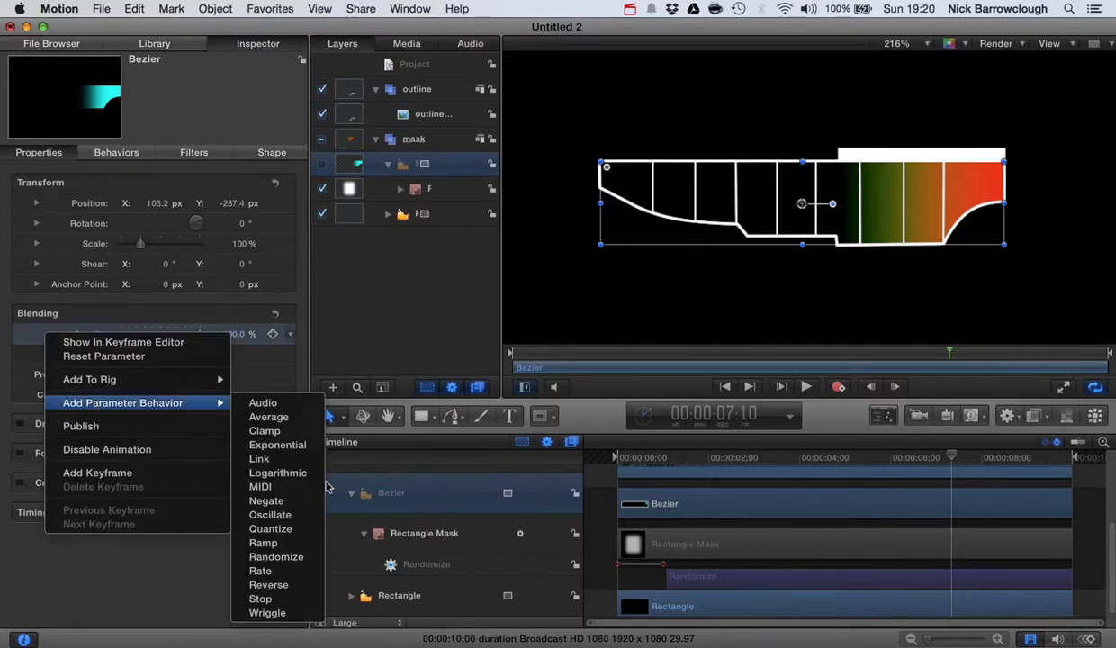
{"action": "left_click", "coordinate": [293, 559]}
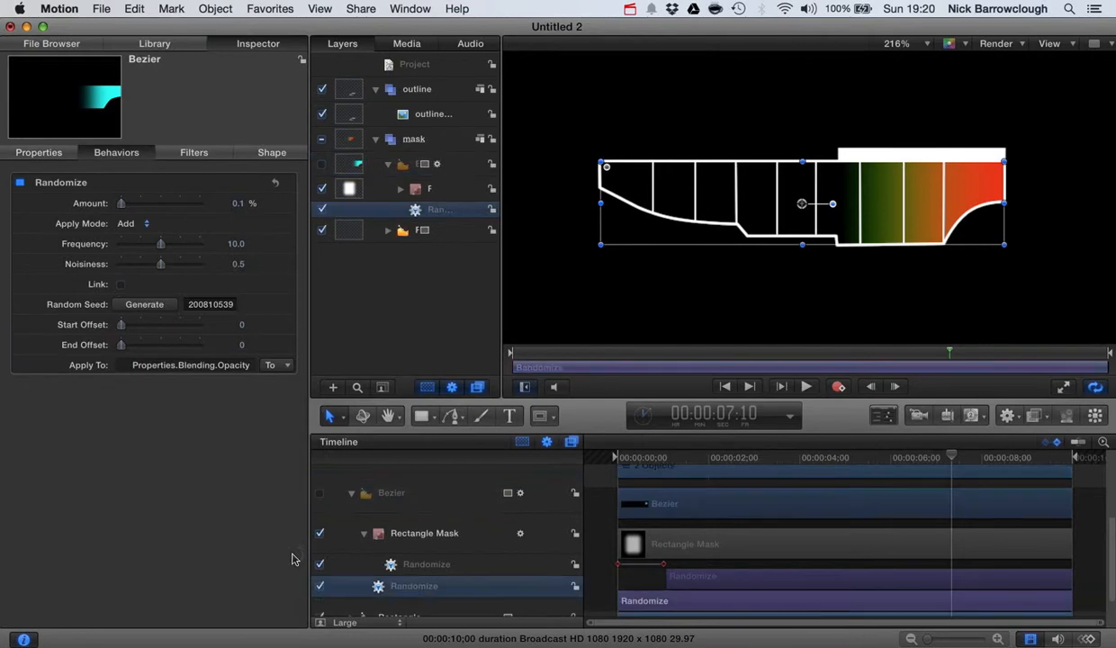
Generate a new seed; set amount 12.96%, Subtract mode, frequency 5.0 and noisiness 0.74
{"action": "left_click", "coordinate": [148, 308]}
{"action": "left_click_drag", "start_coordinate": [120, 204], "coordinate": [132, 205]}
{"action": "left_click", "coordinate": [128, 223]}
{"action": "left_click", "coordinate": [133, 236]}
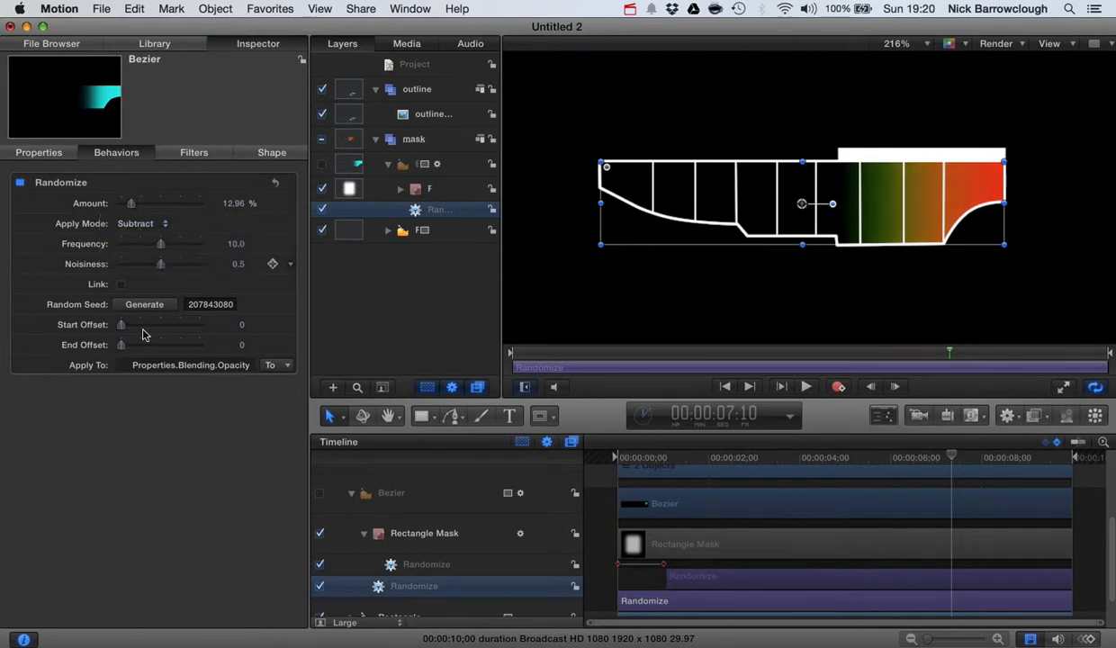
{"action": "left_click_drag", "start_coordinate": [152, 244], "coordinate": [180, 264]}
{"action": "left_click_drag", "start_coordinate": [927, 448], "coordinate": [520, 443]}
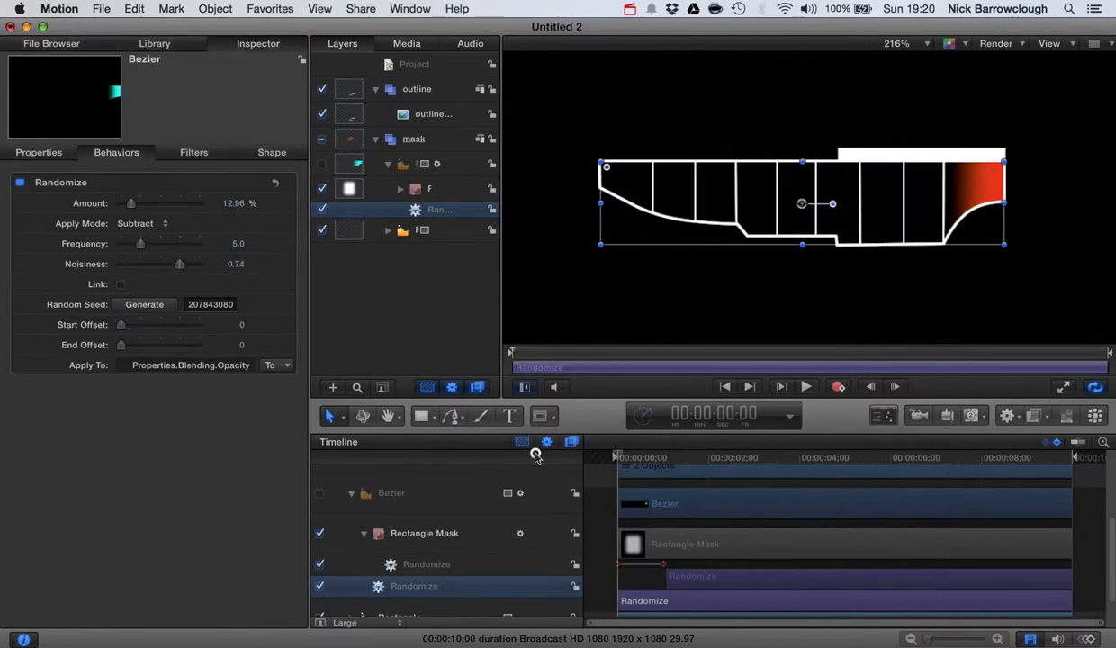
Raise the opacity flicker amount to 57.18%, preview it, and scrub to about 2:04
{"action": "left_click", "coordinate": [804, 386]}
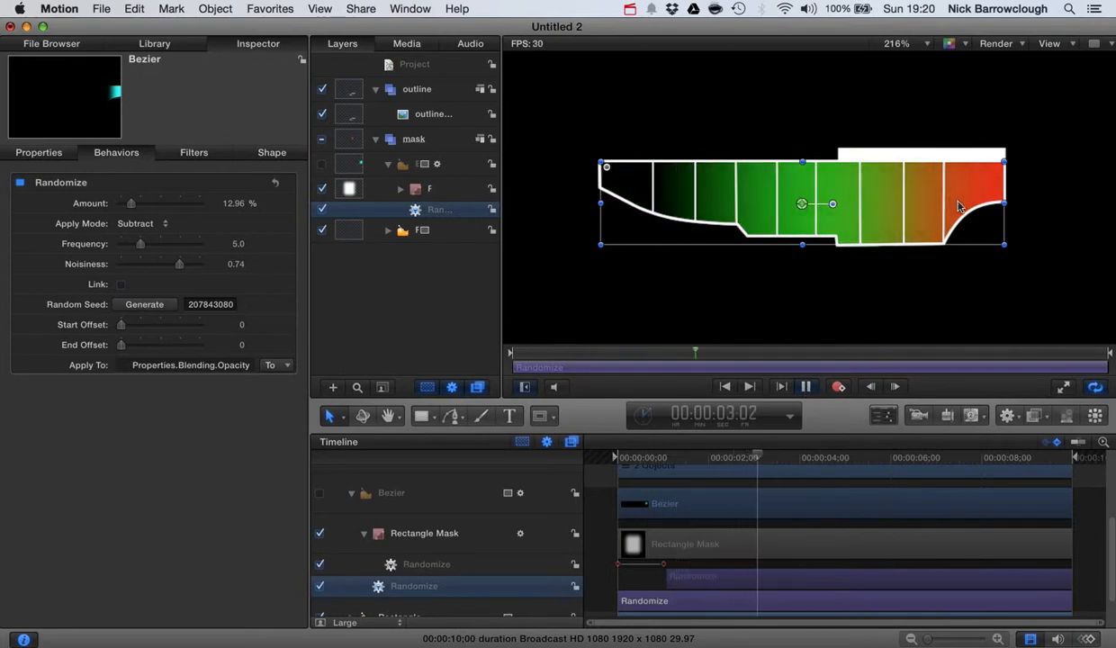
{"action": "left_click", "coordinate": [807, 387]}
{"action": "left_click_drag", "start_coordinate": [131, 204], "coordinate": [164, 203]}
{"action": "left_click_drag", "start_coordinate": [922, 441], "coordinate": [542, 439]}
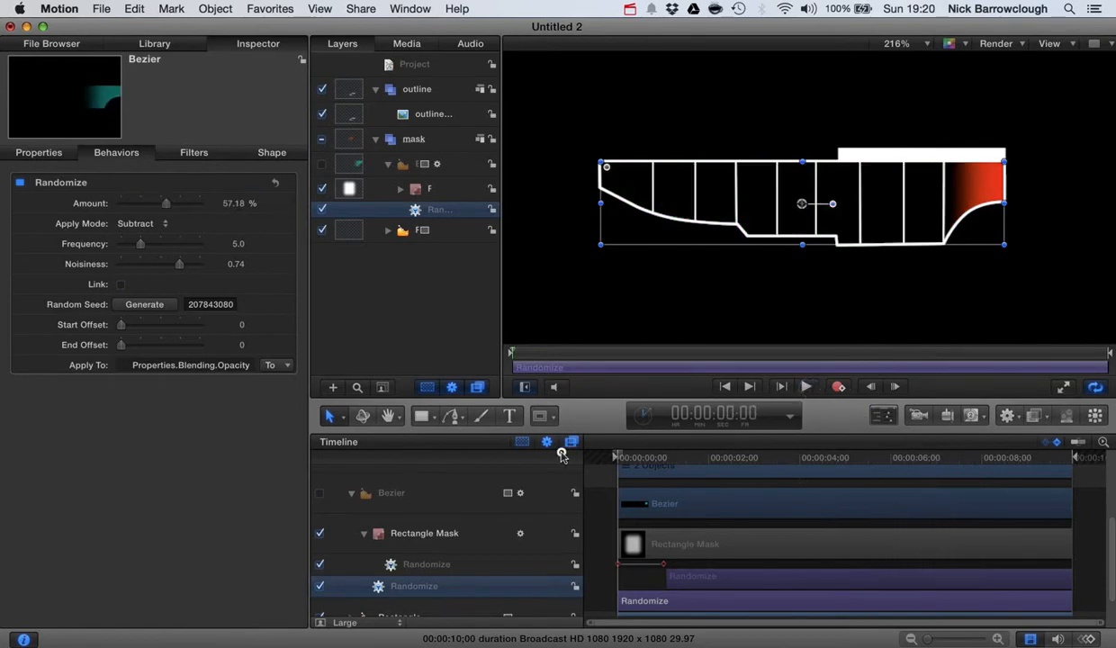
{"action": "left_click", "coordinate": [805, 388]}
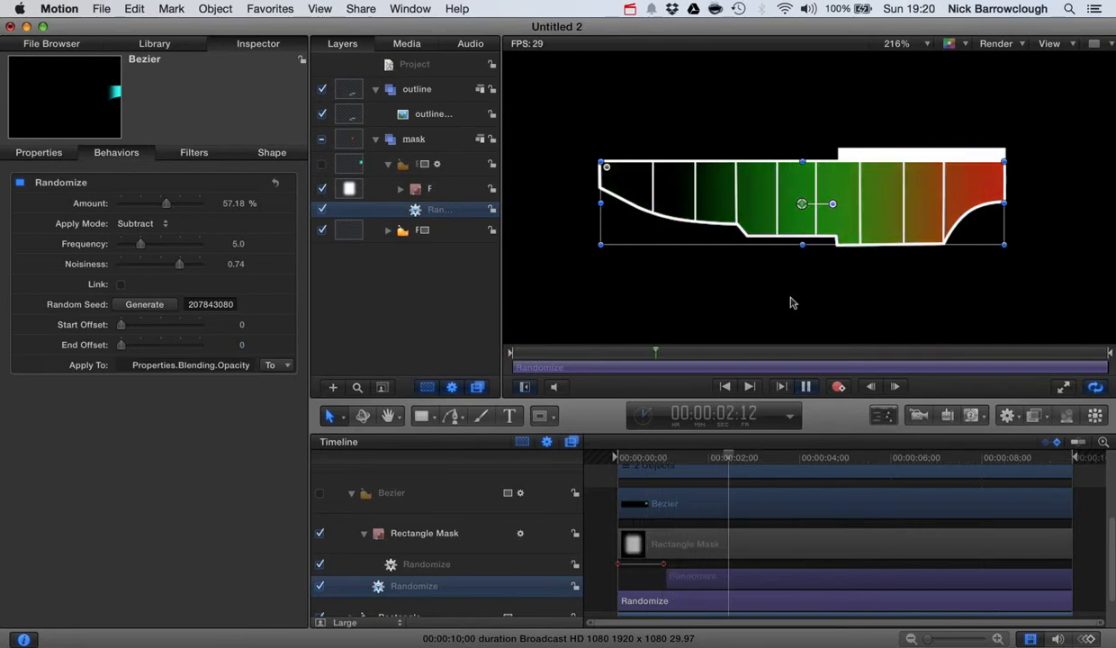
{"action": "left_click", "coordinate": [808, 388]}
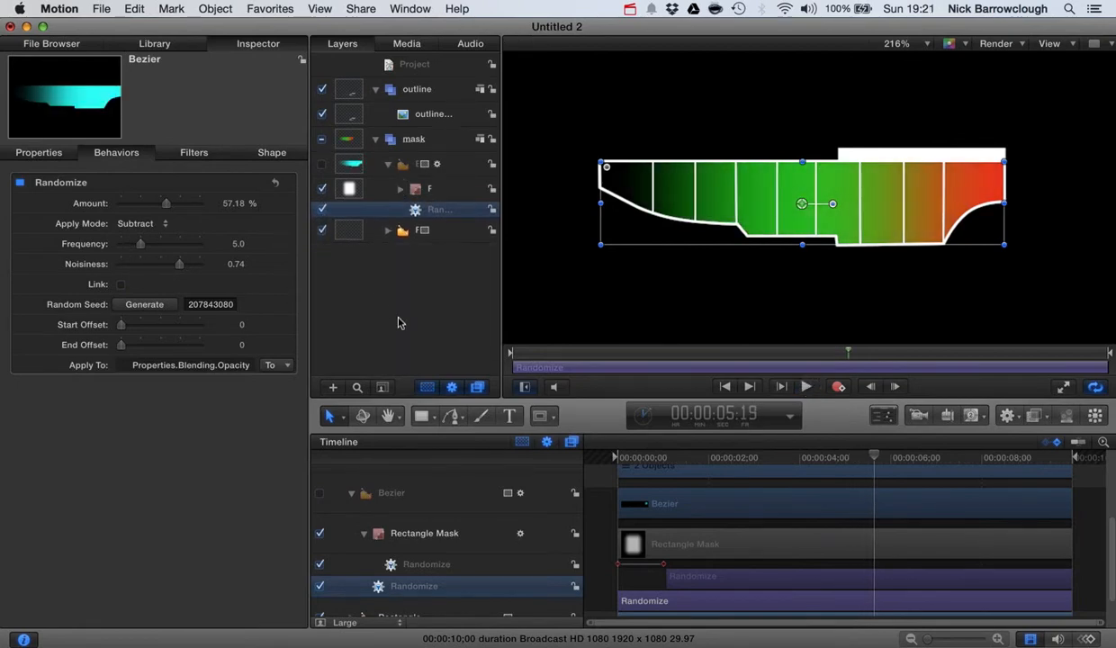
{"action": "left_click_drag", "start_coordinate": [874, 459], "coordinate": [617, 457]}
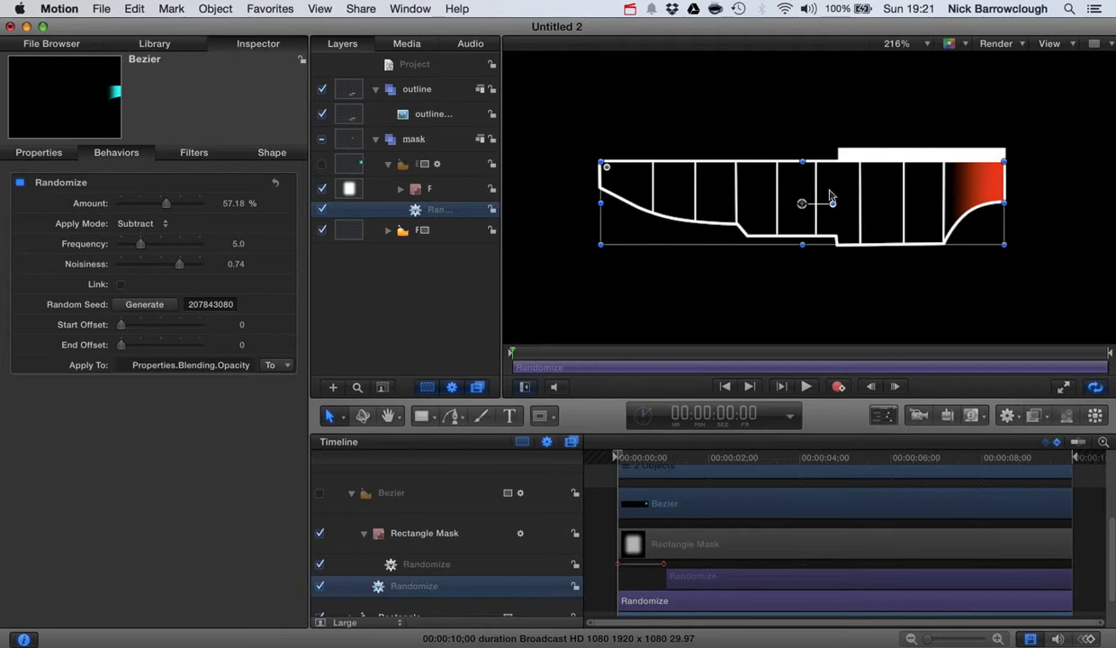
{"action": "left_click_drag", "start_coordinate": [621, 461], "coordinate": [714, 454]}
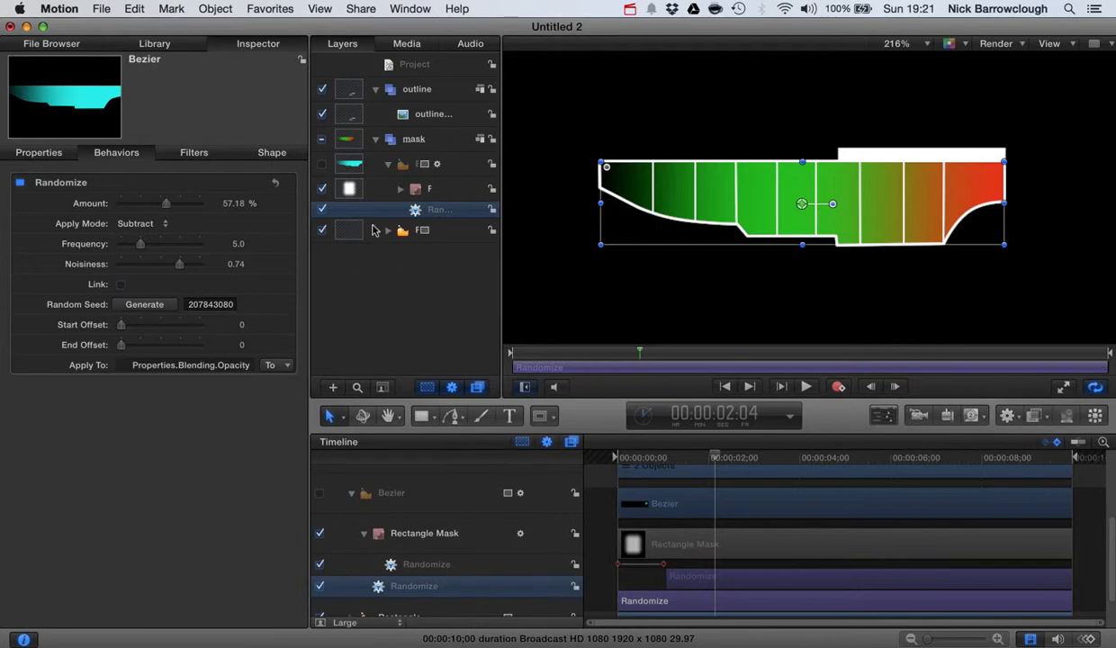
Select the outline image layer, briefly toggling the fill and outline visibility
{"action": "left_click", "coordinate": [322, 231]}
{"action": "left_click", "coordinate": [322, 230]}
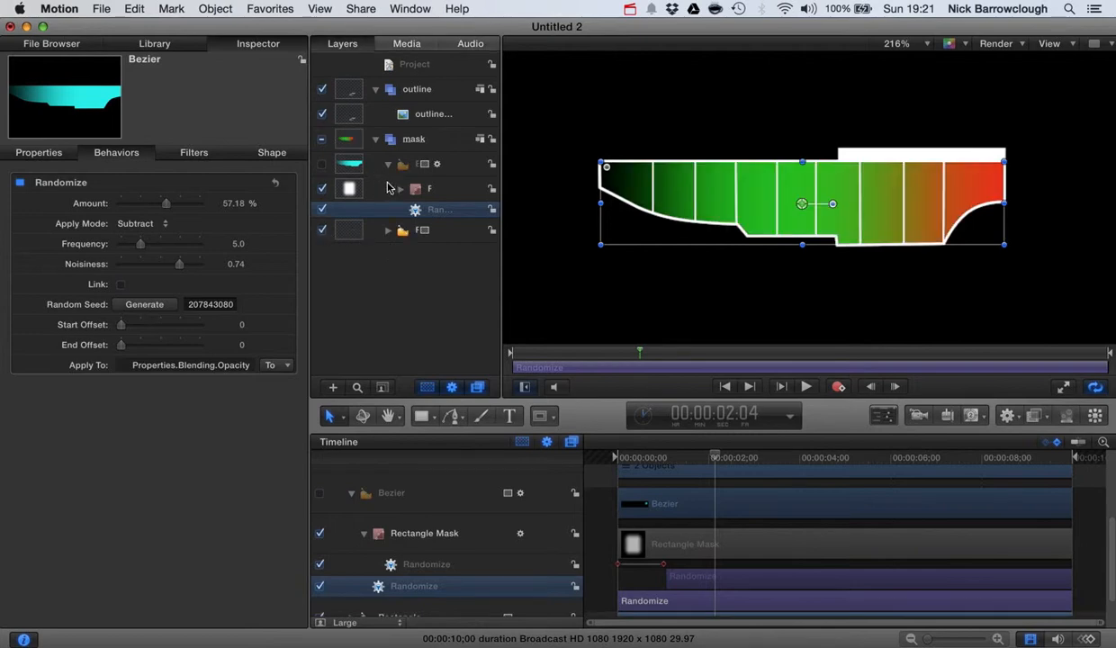
{"action": "left_click", "coordinate": [387, 164]}
{"action": "left_click", "coordinate": [436, 112]}
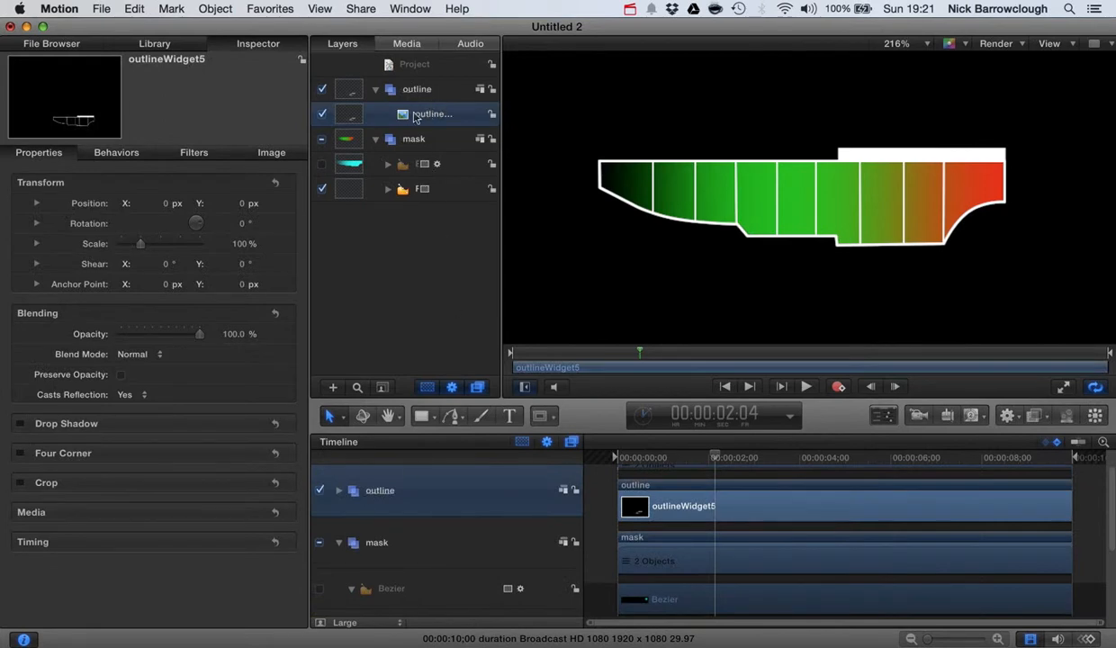
{"action": "left_click", "coordinate": [322, 114]}
{"action": "left_click", "coordinate": [322, 114]}
Add a Link parameter behavior to the outline layer's Opacity
{"action": "right_click", "coordinate": [57, 340]}
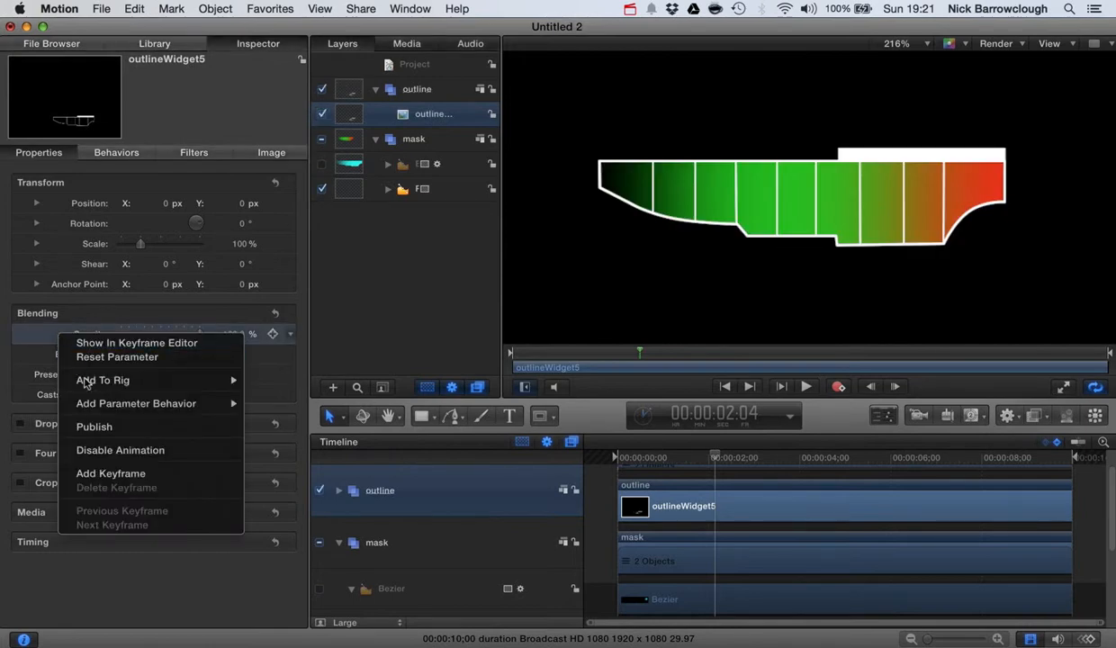
{"action": "mouse_move", "coordinate": [216, 404]}
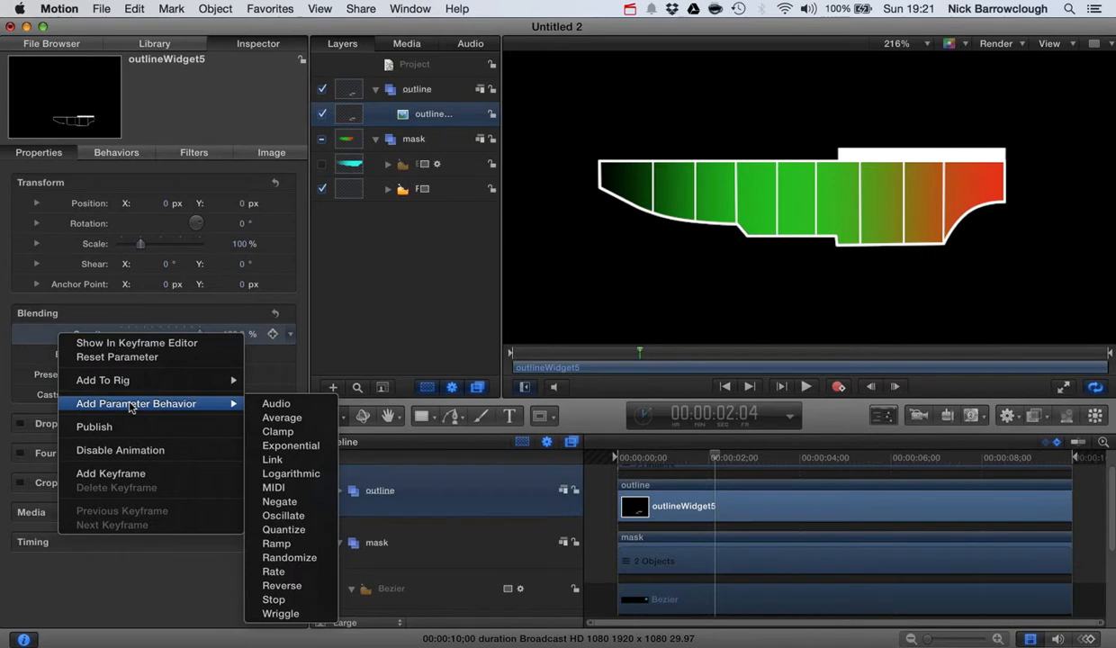
{"action": "left_click", "coordinate": [272, 460]}
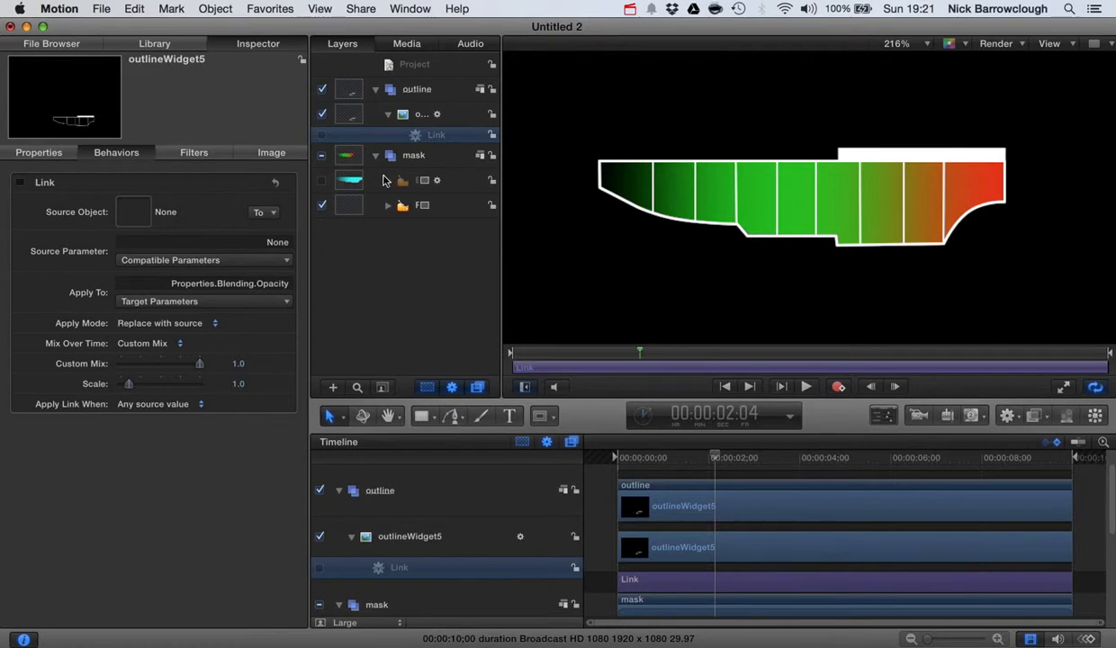
{"action": "left_click", "coordinate": [354, 183]}
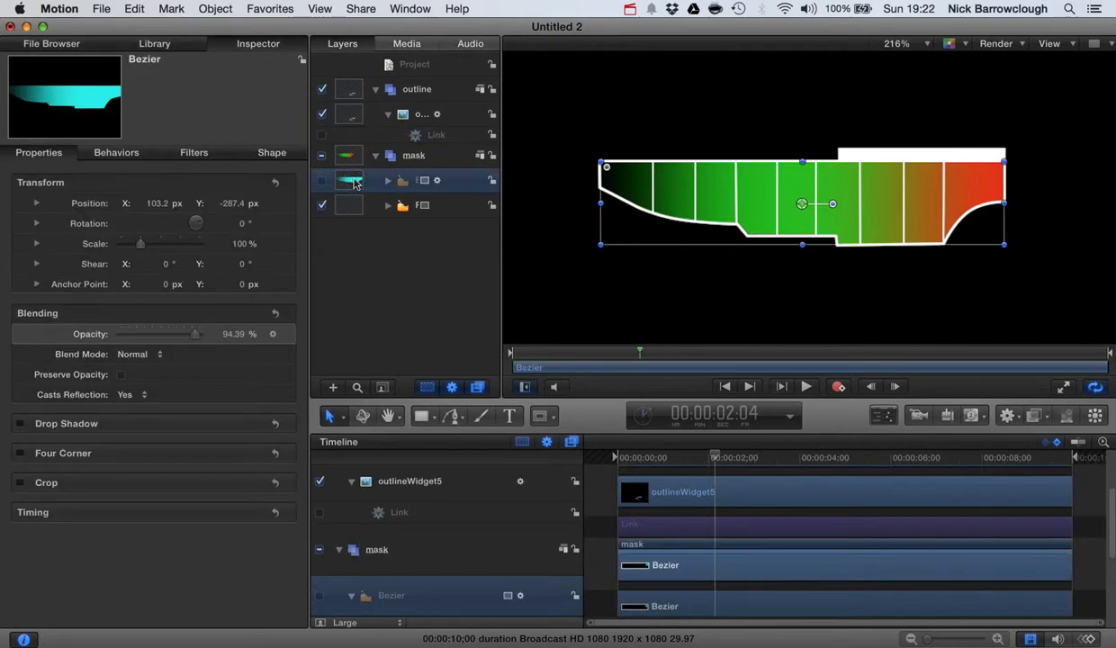
Drop the Bezier layer into the Link's Source Object so it follows Properties.Blending.Opacity
{"action": "left_click", "coordinate": [422, 135]}
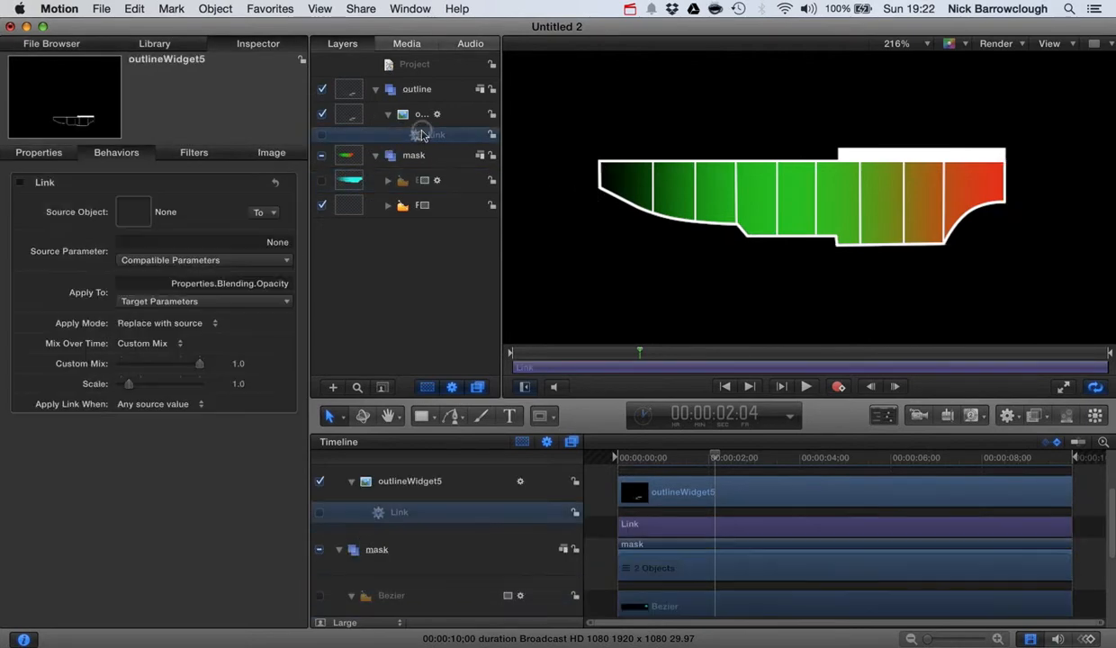
{"action": "left_click_drag", "start_coordinate": [350, 177], "coordinate": [136, 209]}
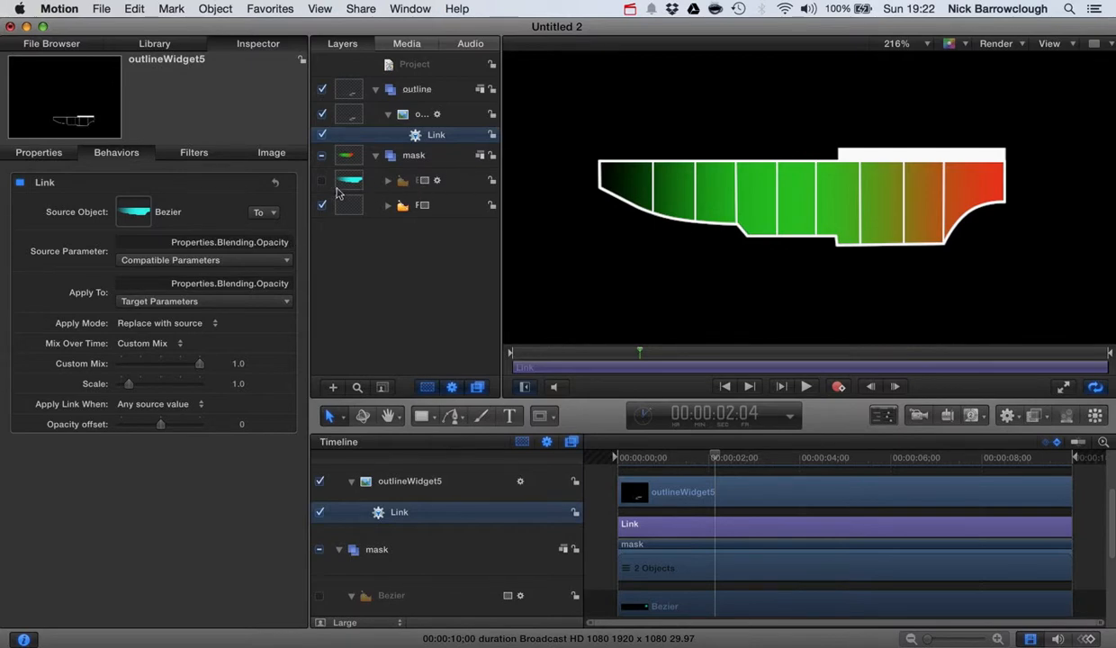
{"action": "left_click", "coordinate": [321, 180]}
{"action": "left_click", "coordinate": [321, 181]}
{"action": "left_click", "coordinate": [389, 114]}
{"action": "left_click_drag", "start_coordinate": [714, 457], "coordinate": [543, 450]}
{"action": "left_click", "coordinate": [805, 386]}
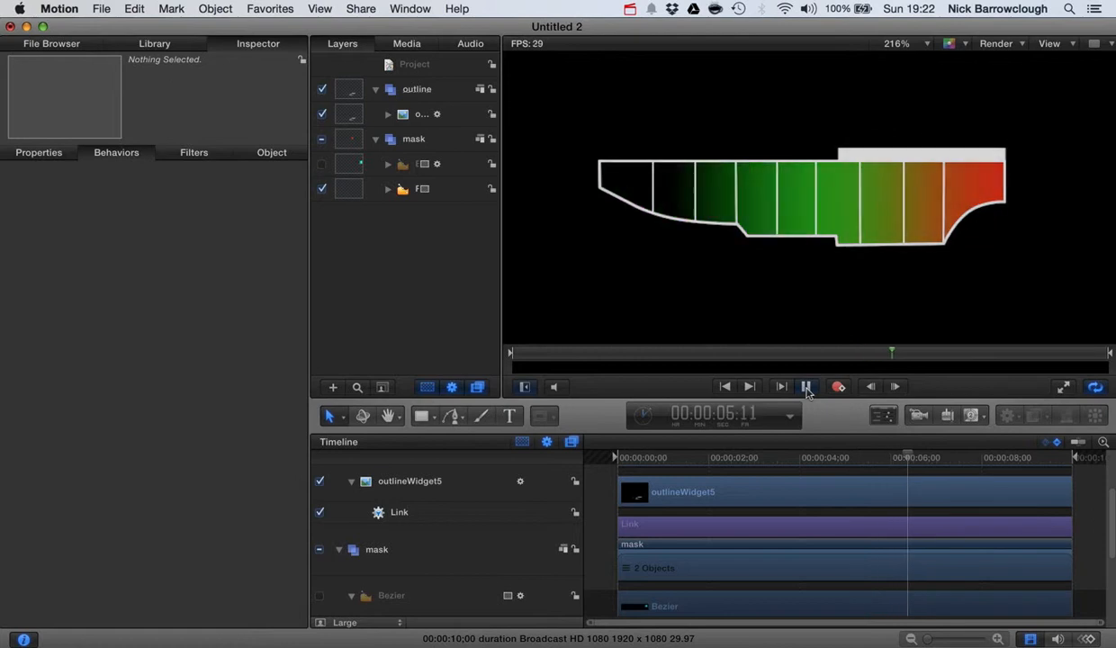
{"action": "left_click", "coordinate": [805, 387]}
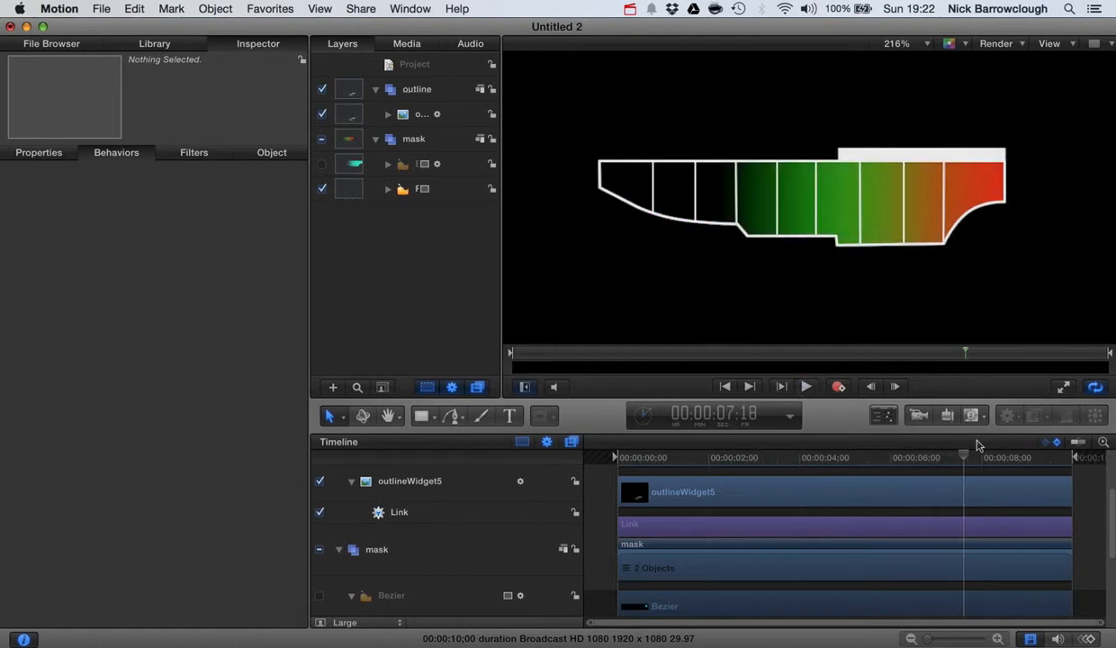
{"action": "left_click_drag", "start_coordinate": [964, 458], "coordinate": [591, 443]}
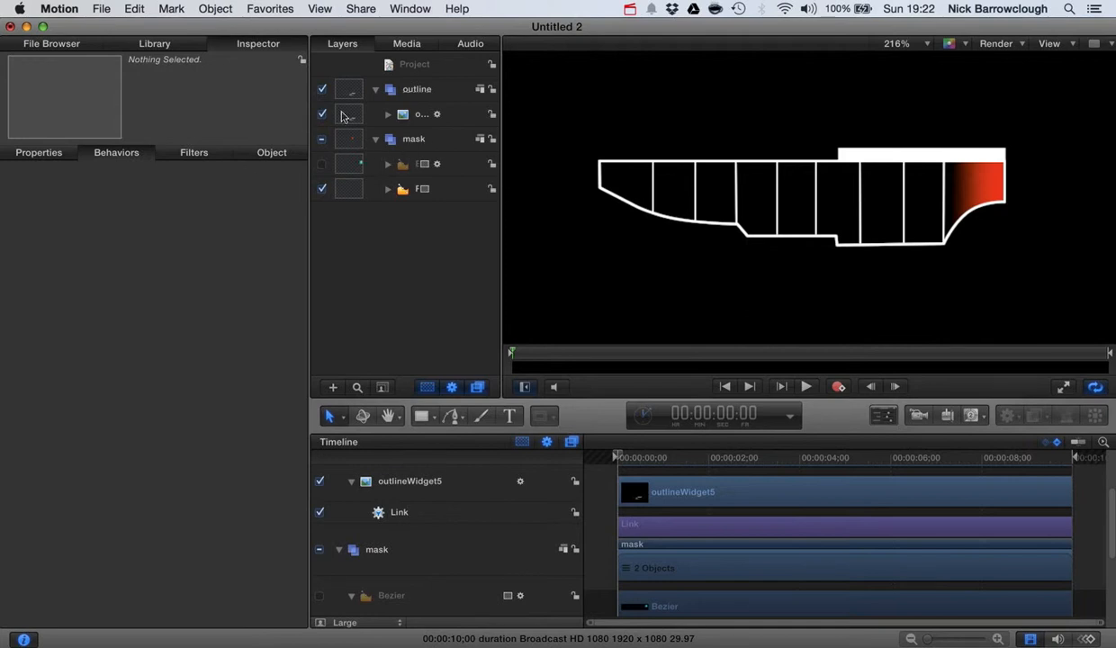
{"action": "left_click_drag", "start_coordinate": [623, 459], "coordinate": [707, 459]}
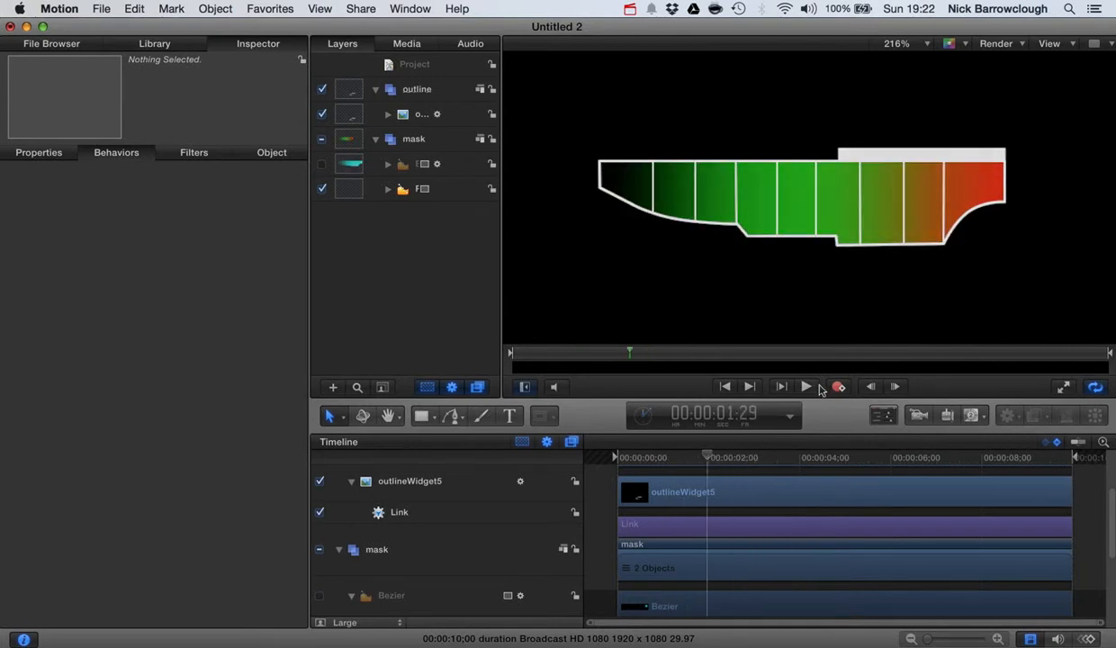
{"action": "left_click", "coordinate": [806, 387]}
{"action": "left_click", "coordinate": [805, 387]}
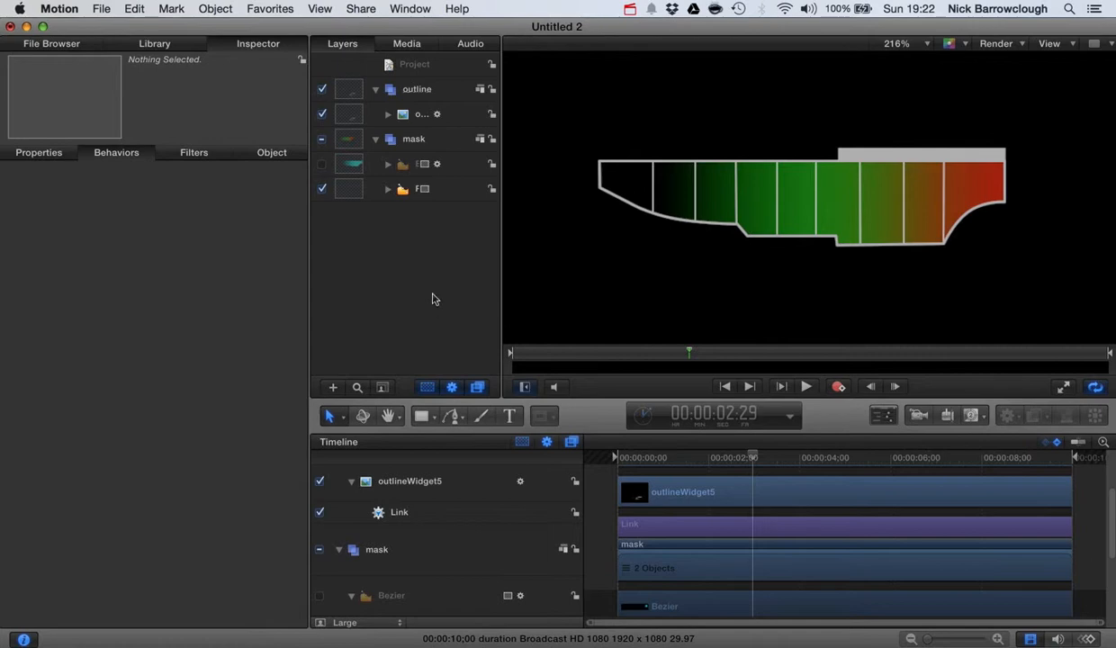
{"action": "left_click", "coordinate": [343, 188]}
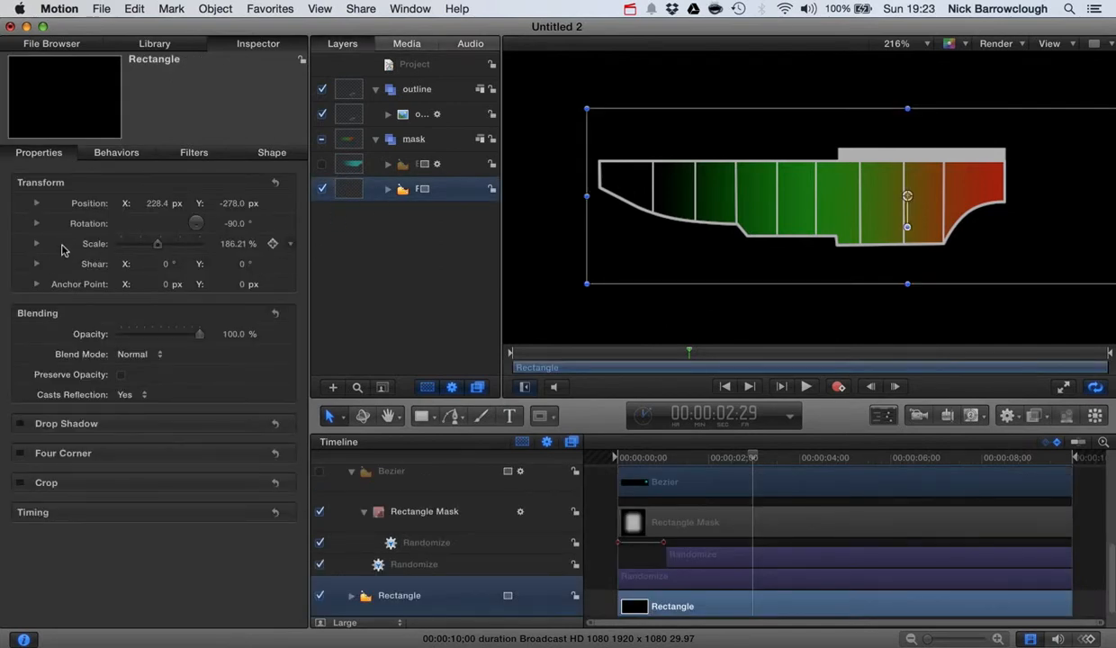
{"action": "right_click", "coordinate": [63, 243]}
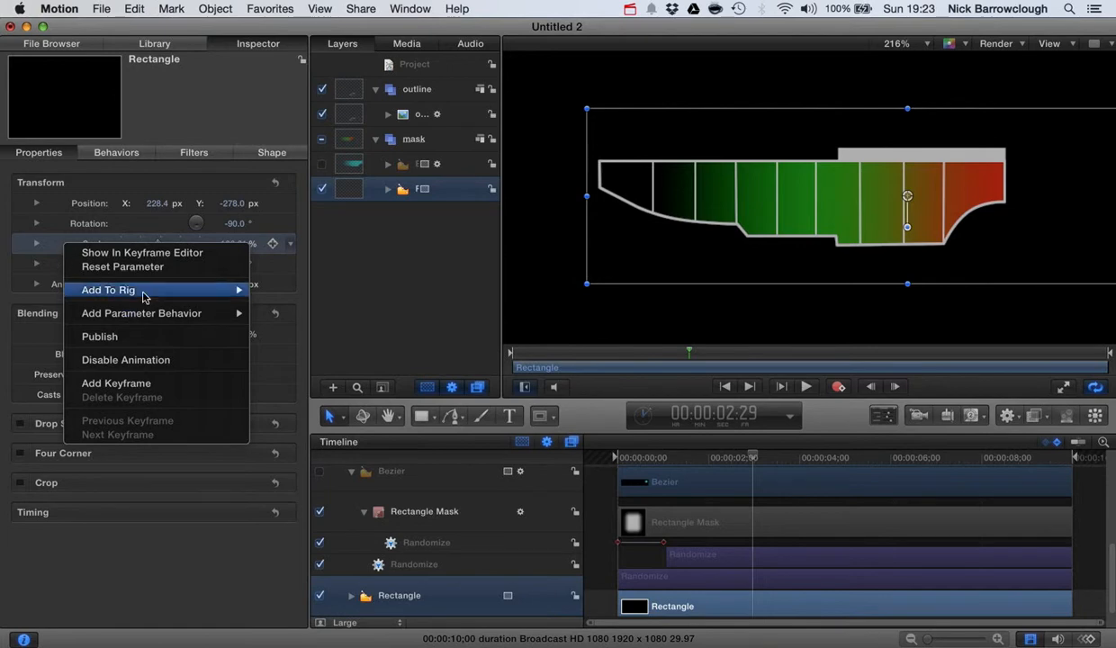
{"action": "left_click", "coordinate": [192, 608]}
{"action": "left_click", "coordinate": [168, 47]}
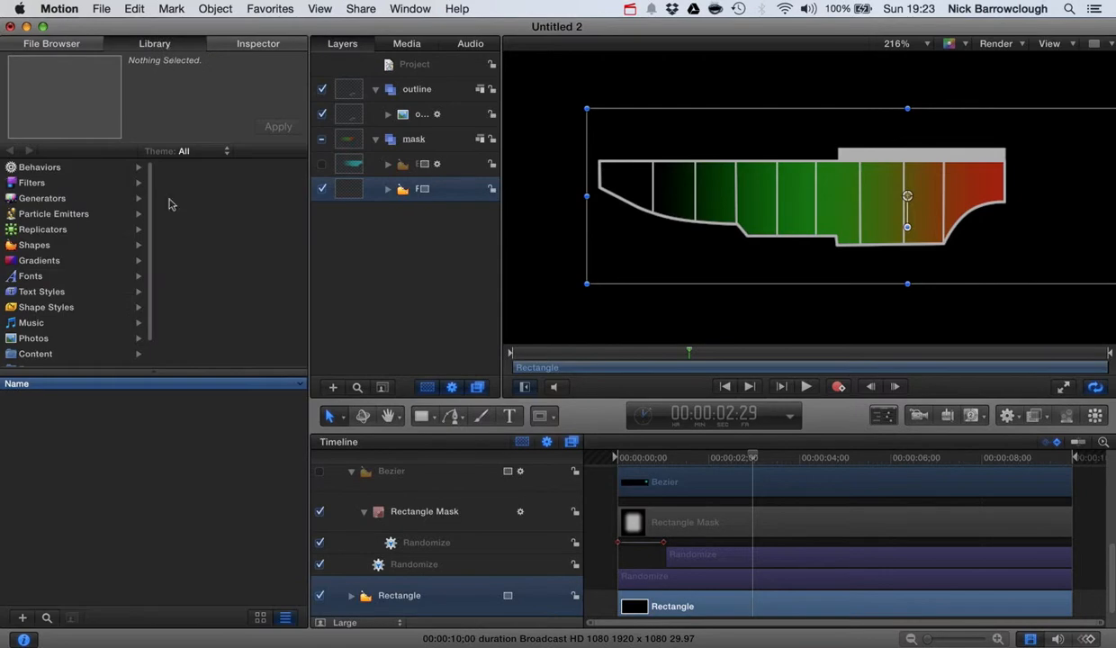
{"action": "left_click", "coordinate": [44, 168]}
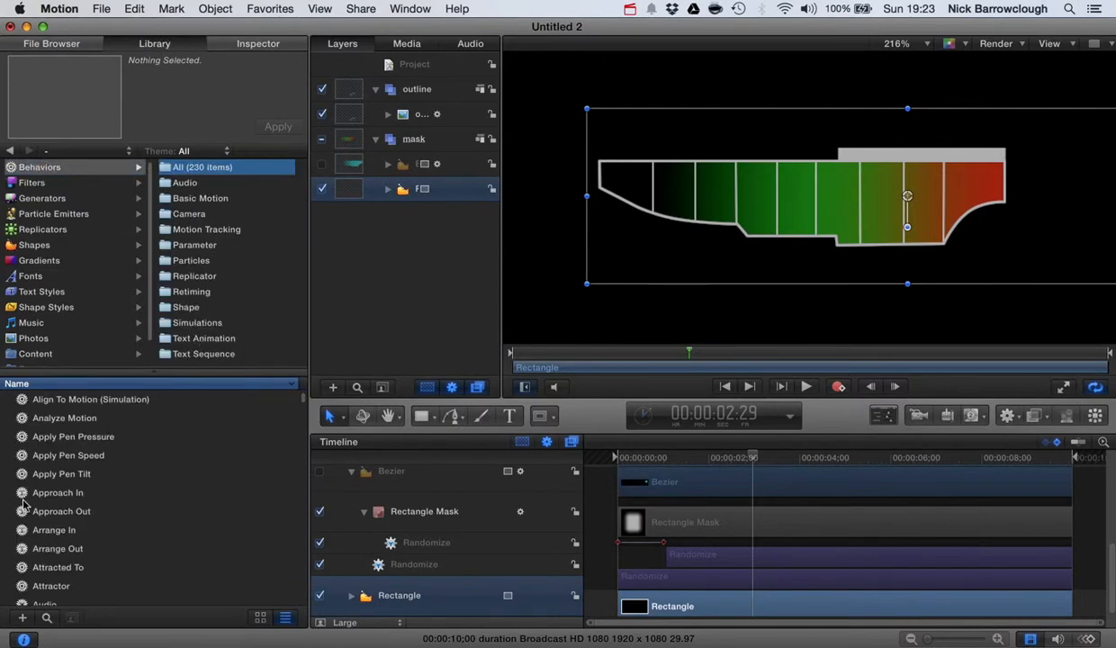
{"action": "left_click", "coordinate": [52, 494]}
{"action": "left_click_drag", "start_coordinate": [50, 497], "coordinate": [80, 499]}
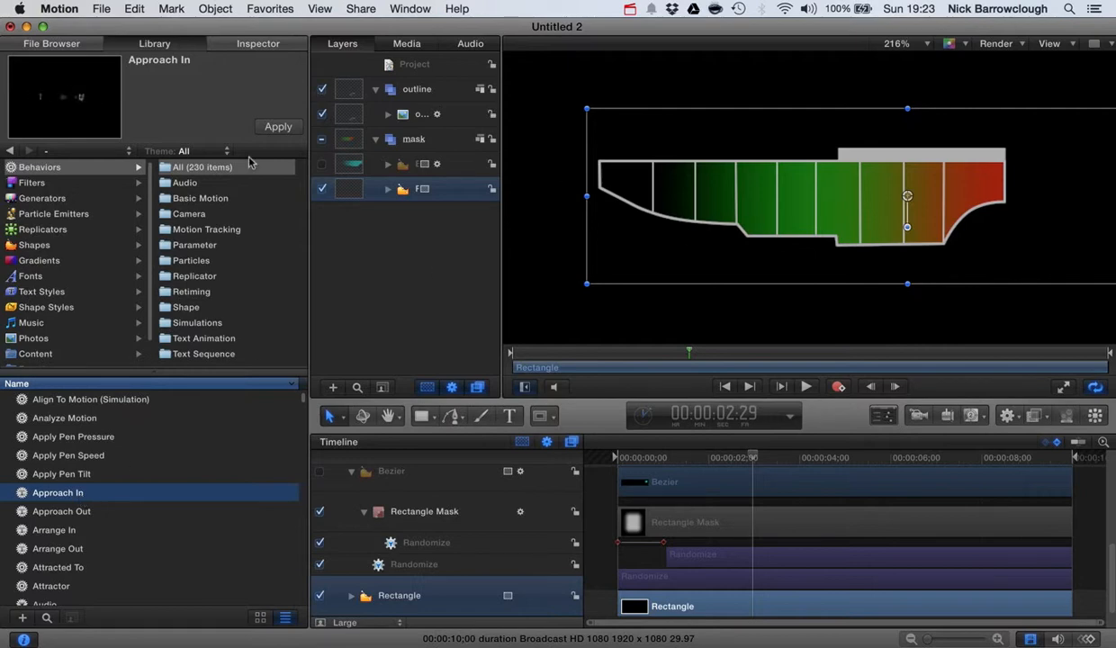
{"action": "left_click", "coordinate": [261, 43]}
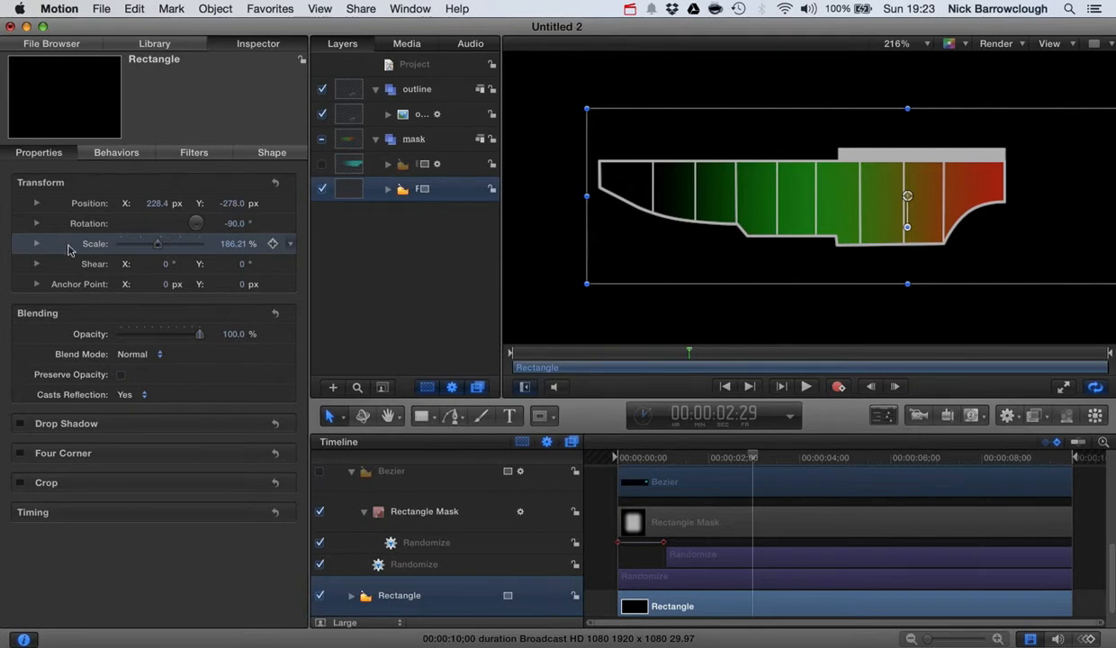
{"action": "right_click", "coordinate": [70, 250]}
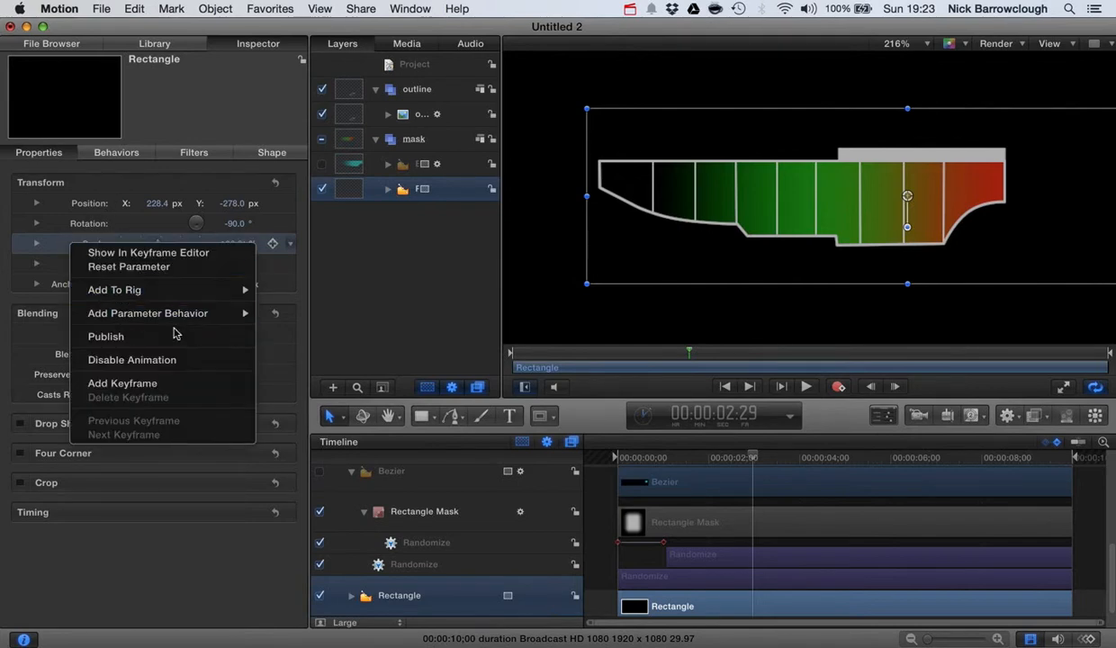
{"action": "mouse_move", "coordinate": [212, 313]}
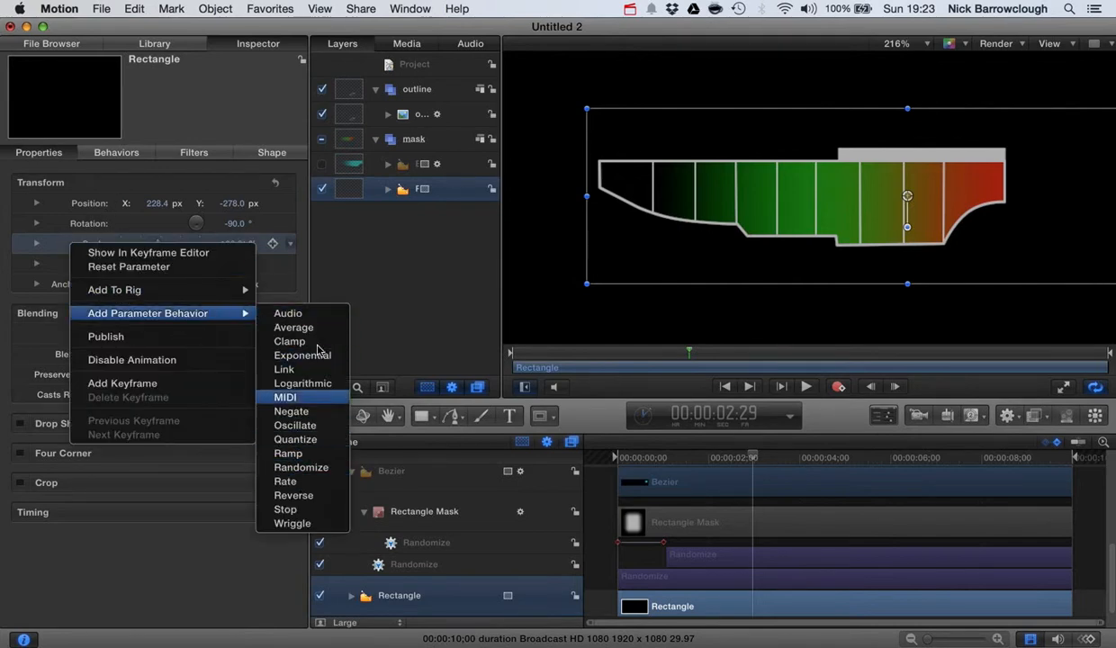
{"action": "left_click", "coordinate": [147, 586]}
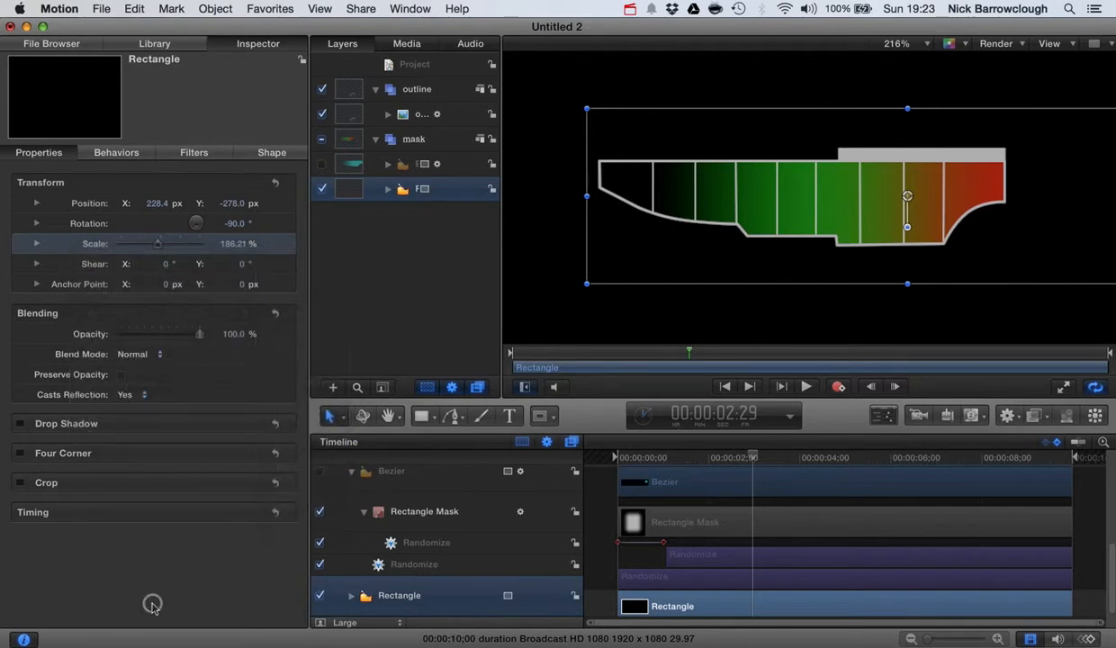